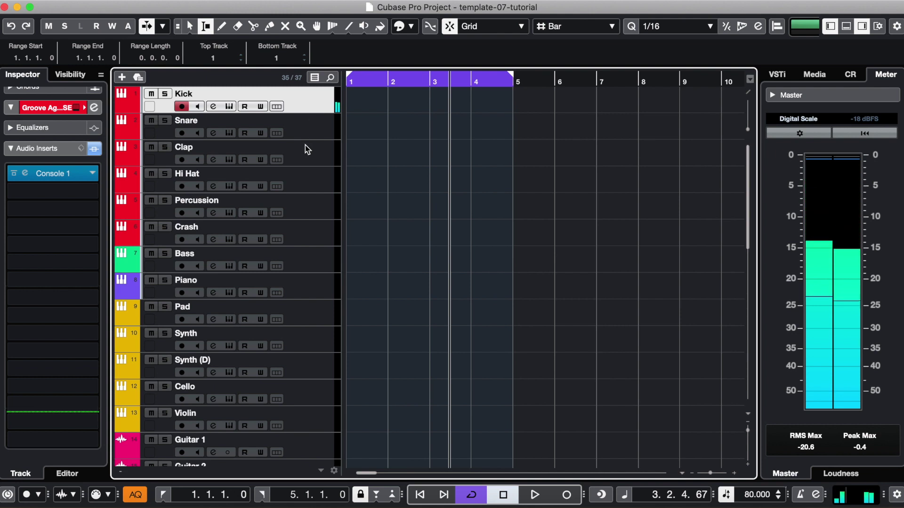
- Step through Snare, Clap, Hi Hat (StylusRMX), Percussion, Crash, Bass (ElectraX) and Piano (Piano V2) to see each instrument
click(309, 126)
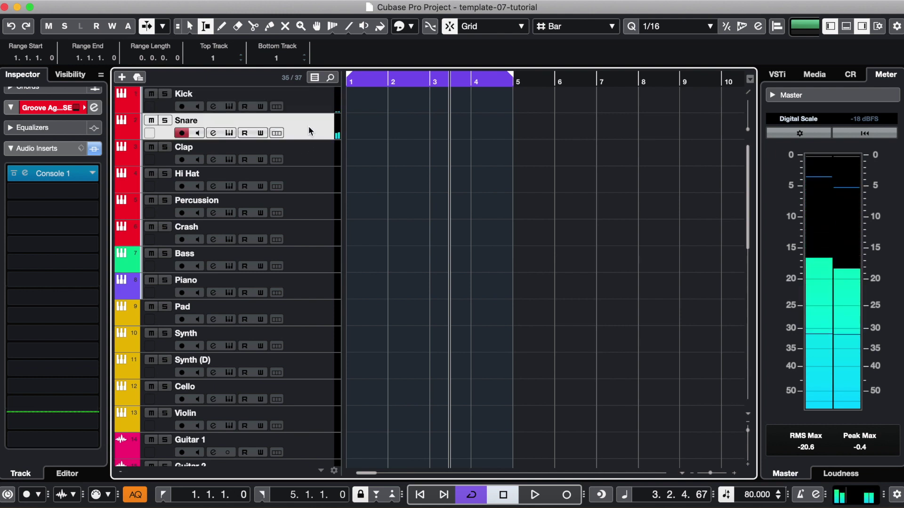
click(310, 150)
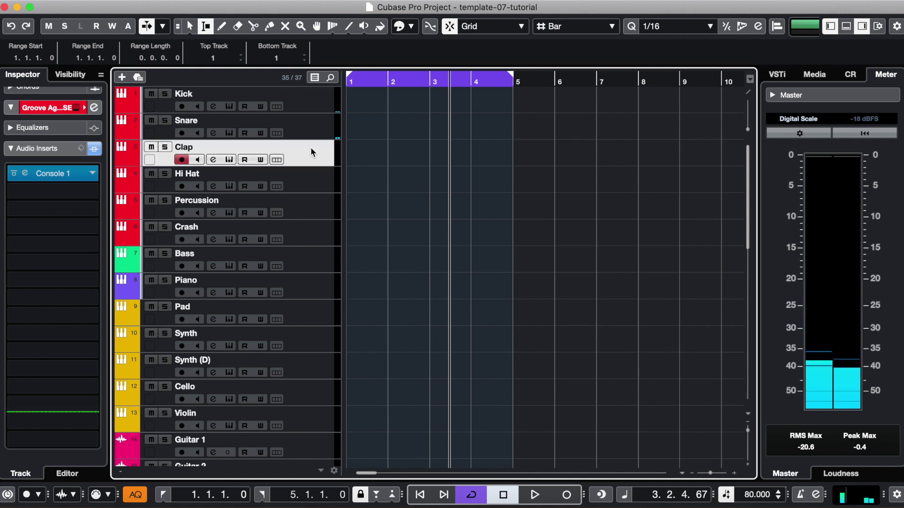
click(309, 176)
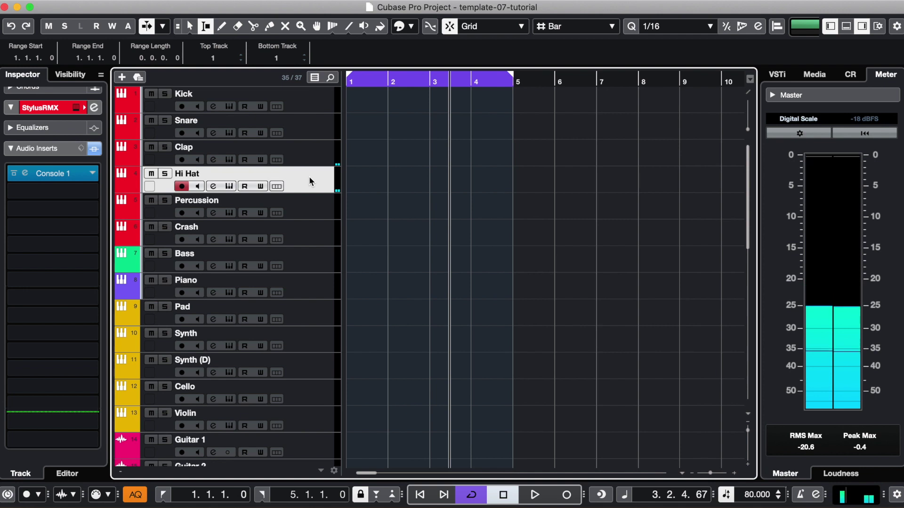
click(303, 207)
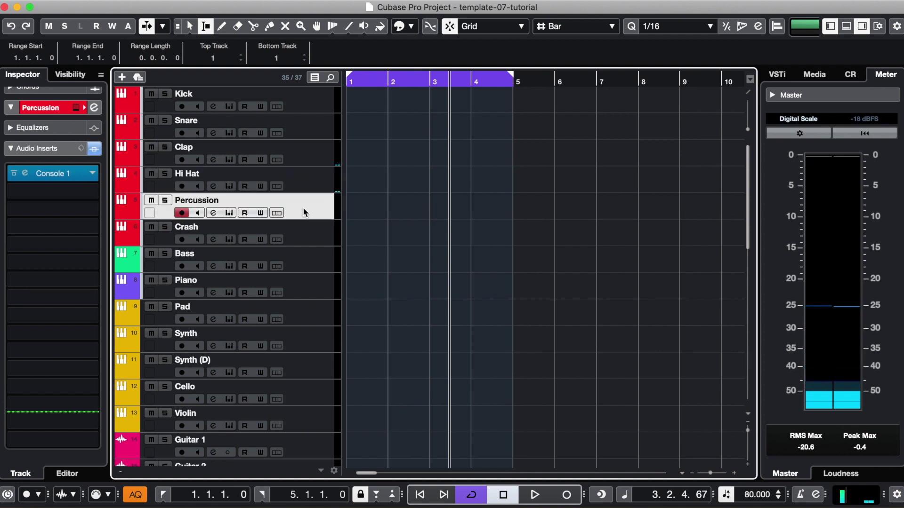
click(309, 236)
click(316, 256)
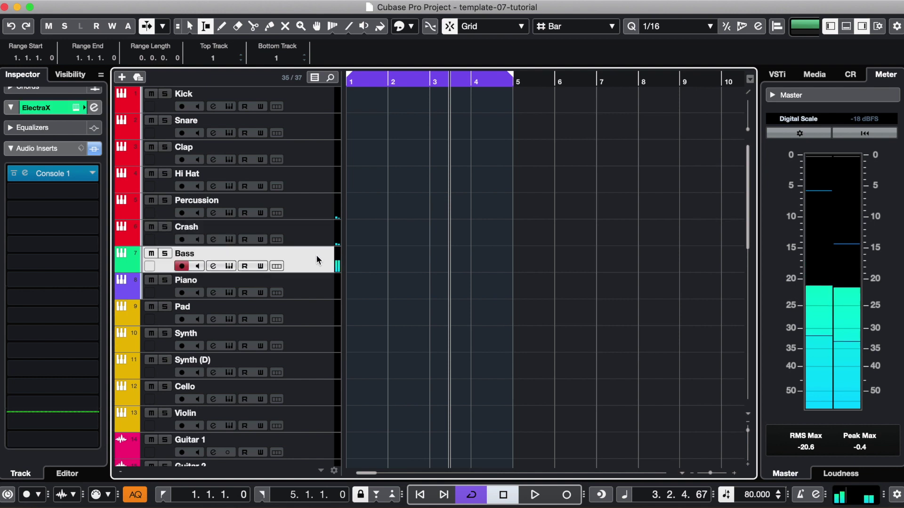
click(315, 285)
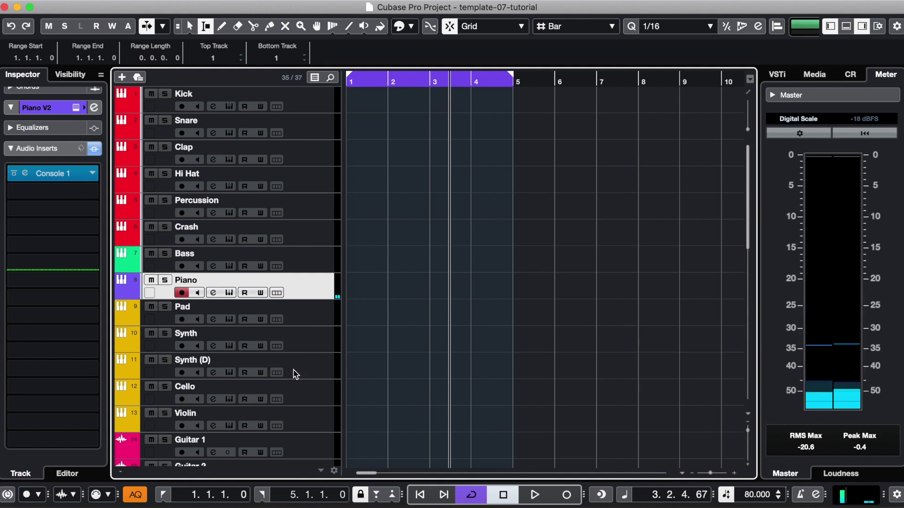
scroll(302, 361, down, 2)
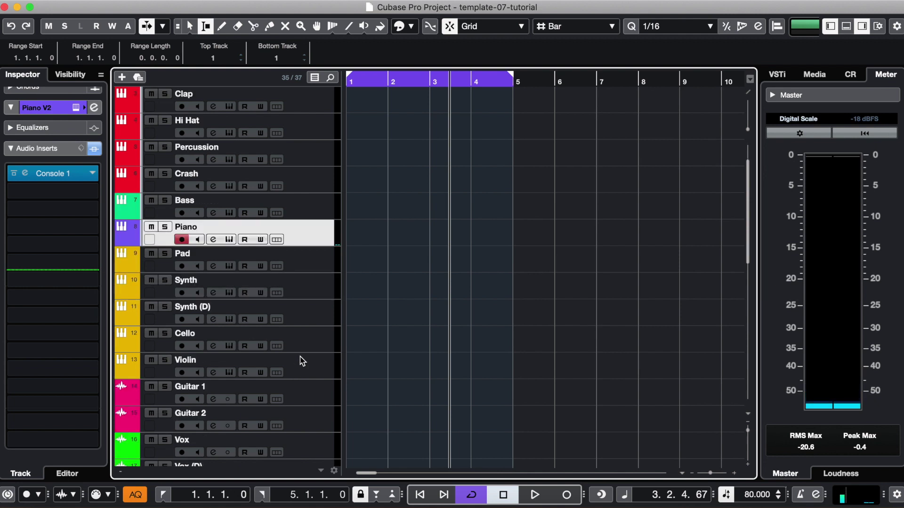
- Compare the Guitar 1 and Guitar 2 effect sends, then duplicate Guitar 1 as Guitar 1 (D)
click(308, 394)
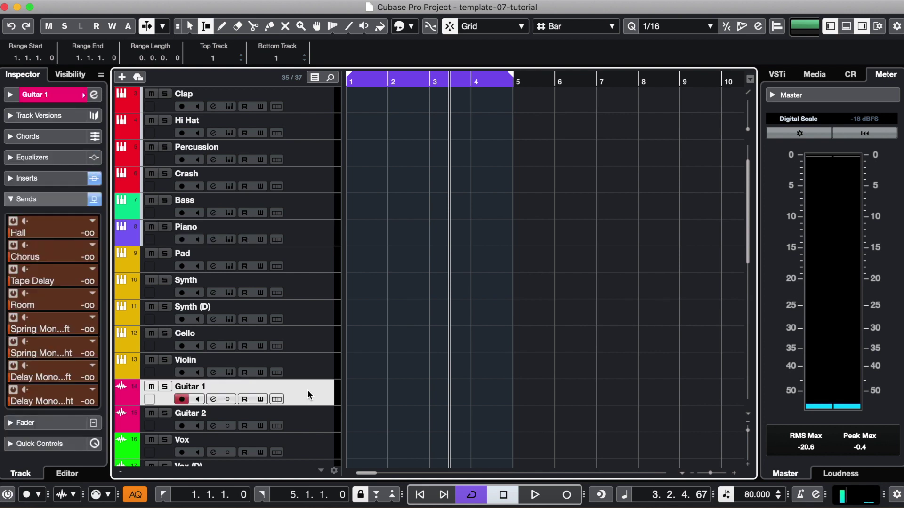
scroll(308, 394, down, 5)
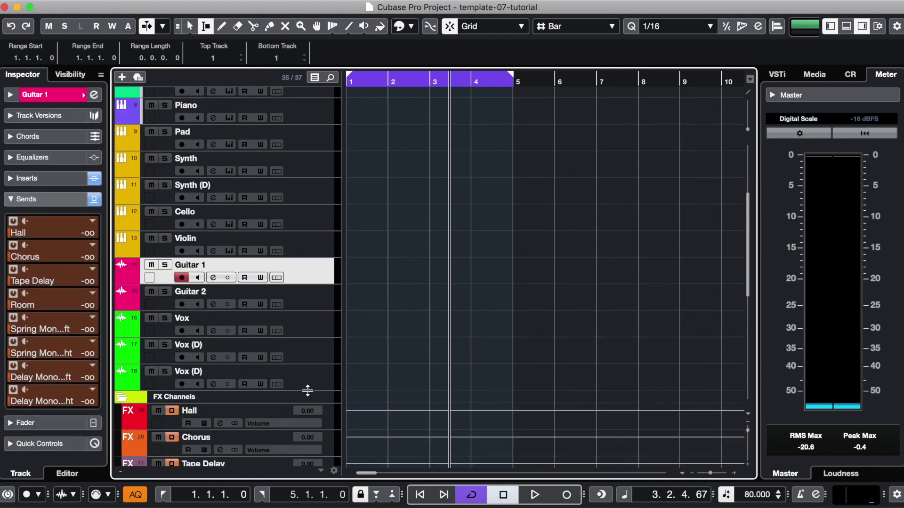
click(305, 299)
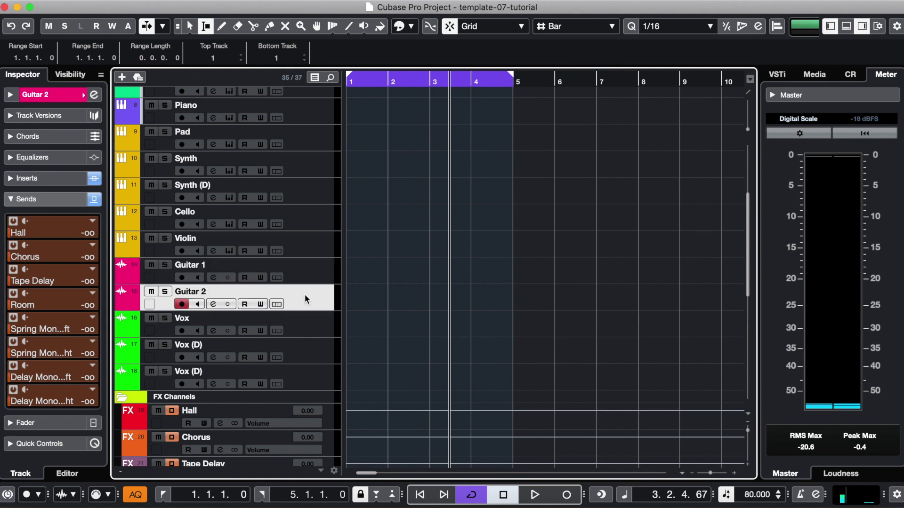
click(314, 268)
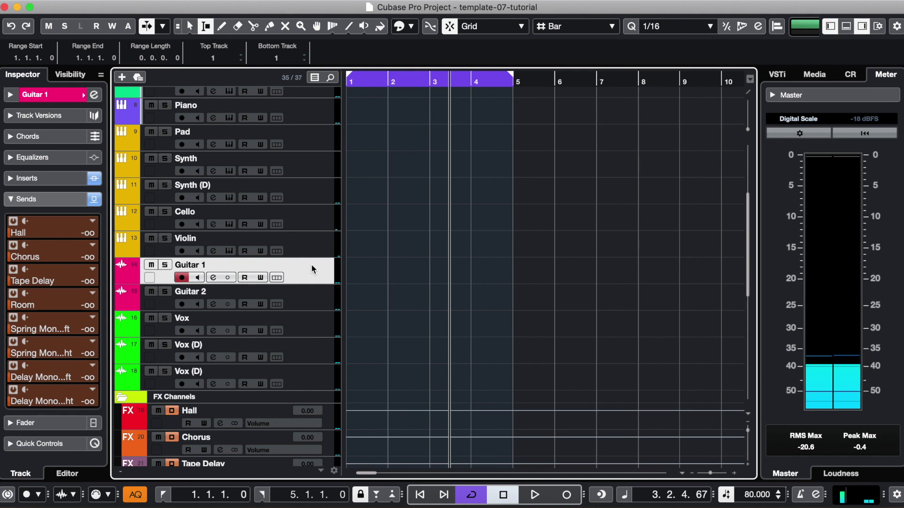
key(super+d)
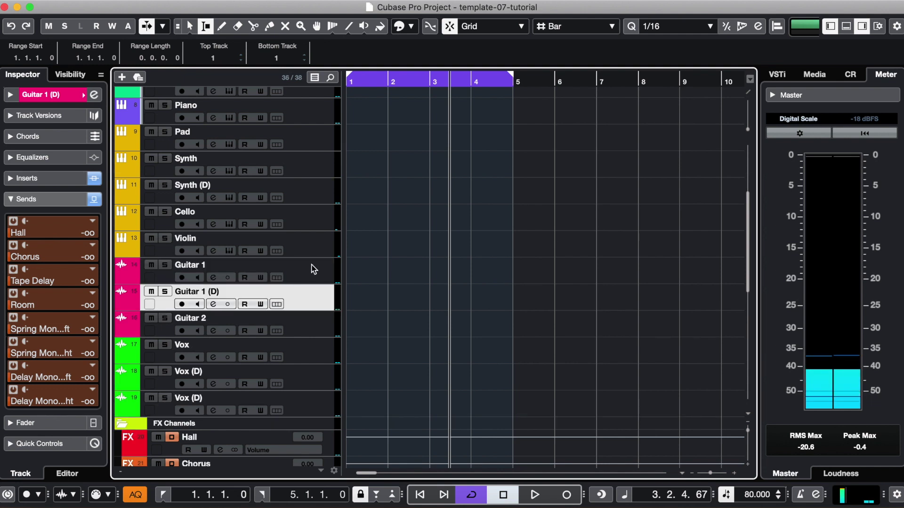
- Remove the Guitar 1 (D) copy, select Kick and open the MixConsole with F3
right_click(300, 294)
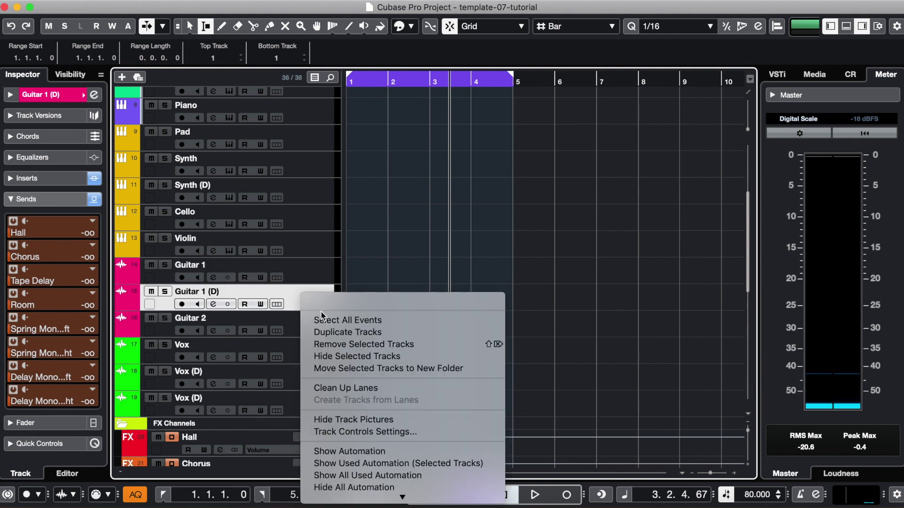
click(339, 345)
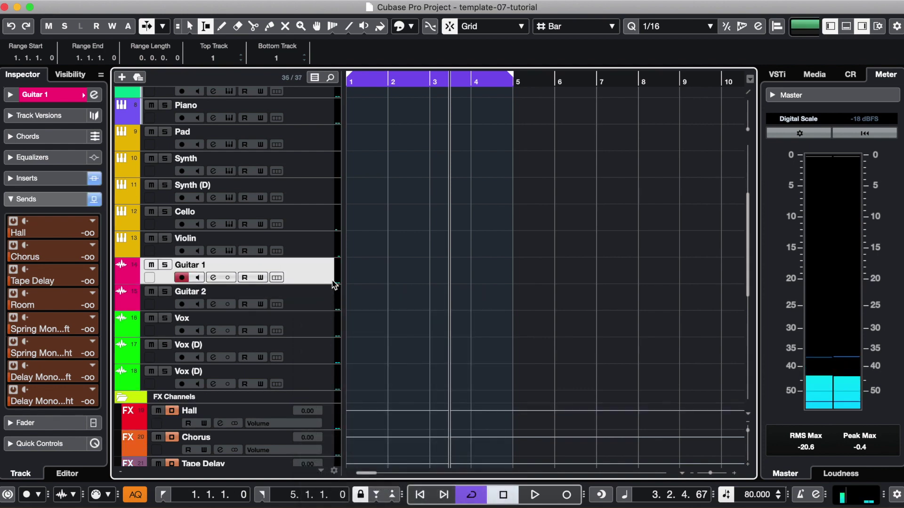
scroll(333, 284, up, 5)
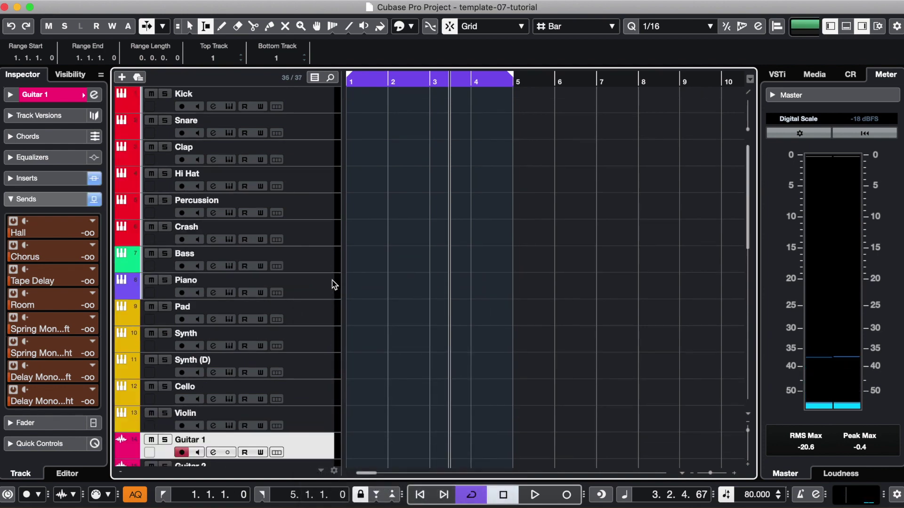
click(309, 99)
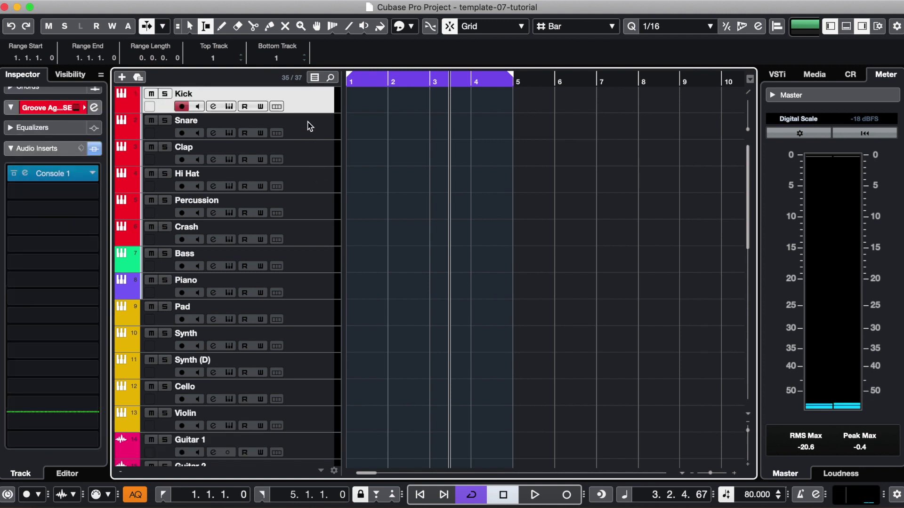
key(F3)
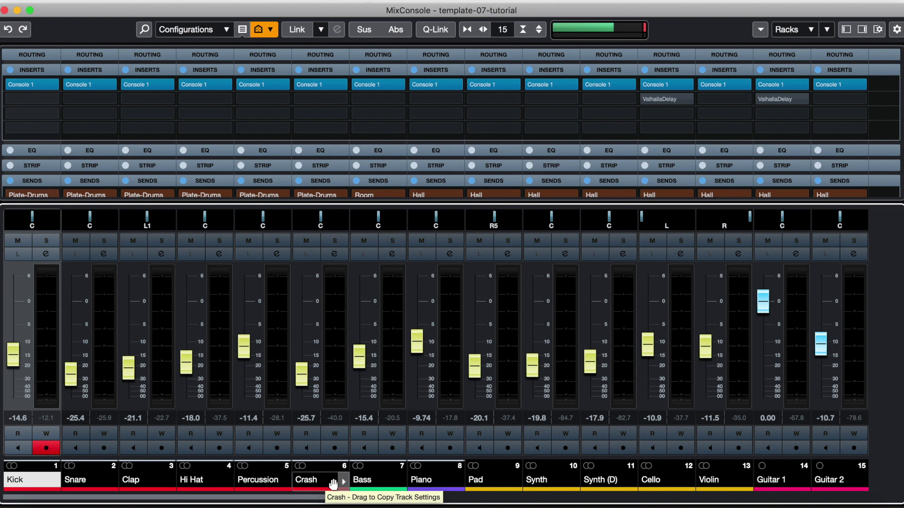
- Select Kick through Crash, show their Routing to DRUMS, and scroll to the groups and Stereo Out
shift+click(330, 484)
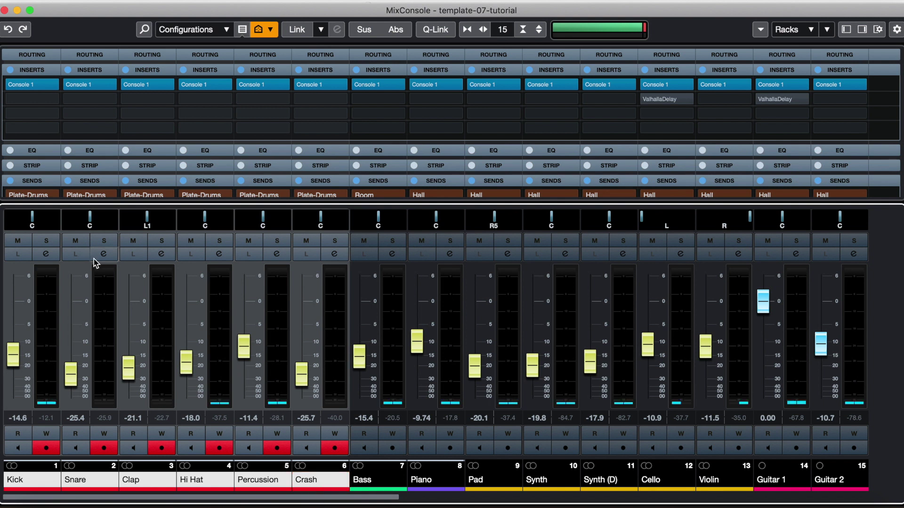
click(37, 57)
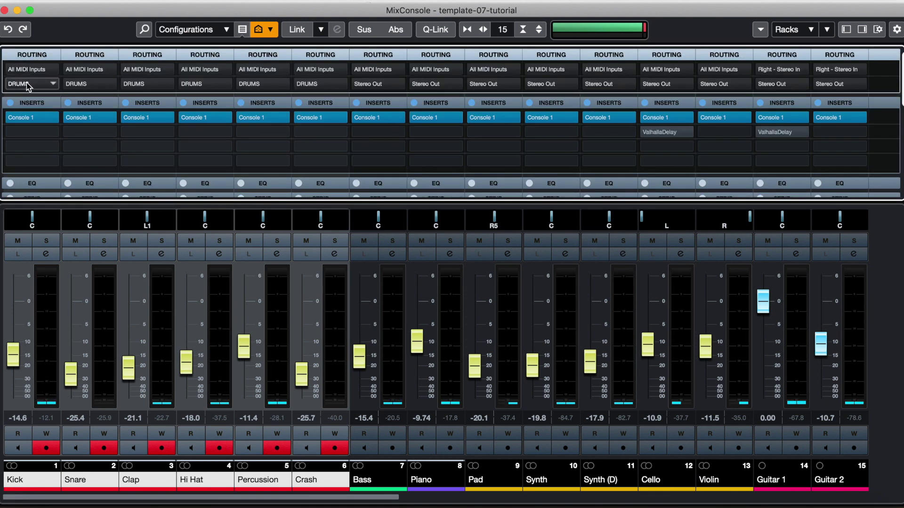
click(243, 499)
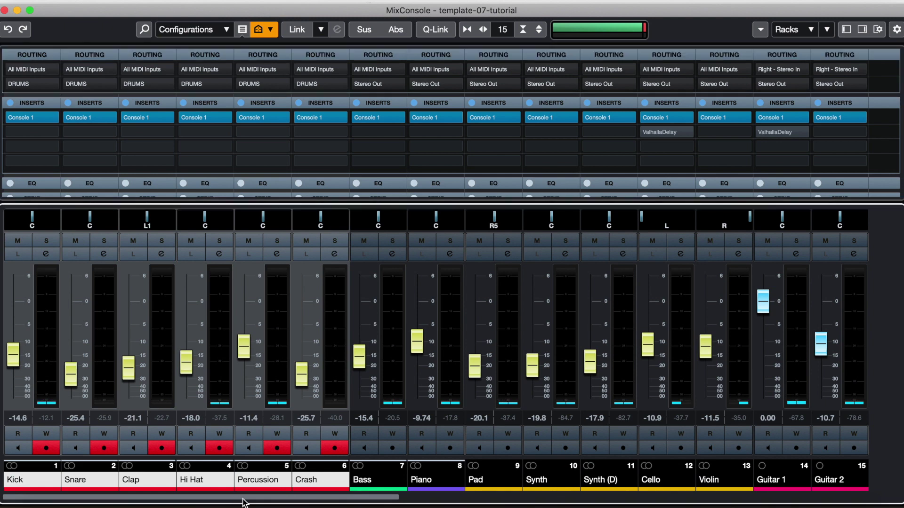
drag(243, 501, 614, 502)
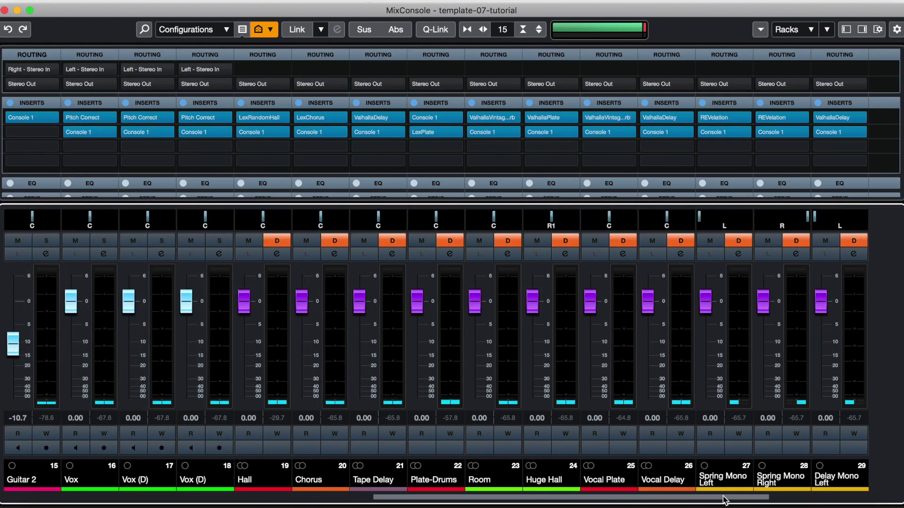
scroll(725, 500, right, 5)
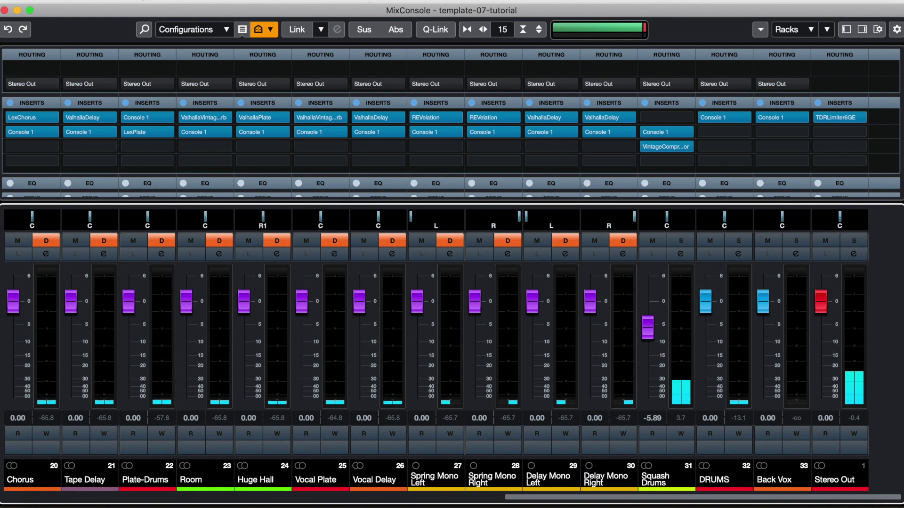
click(136, 0)
mouse_move(316, 8)
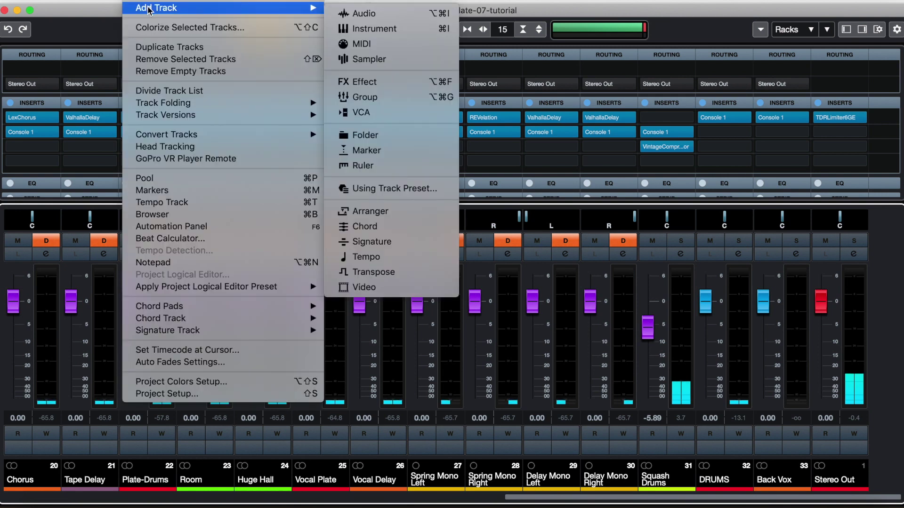
click(637, 8)
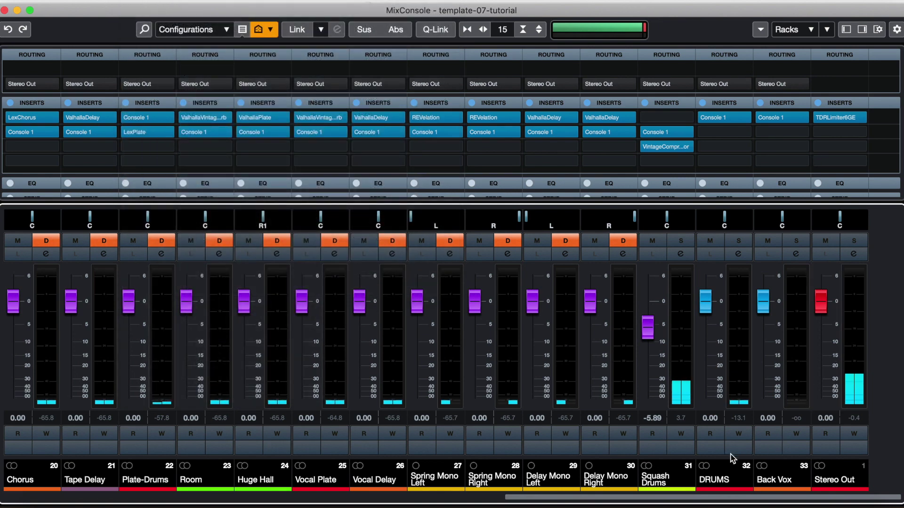
click(729, 481)
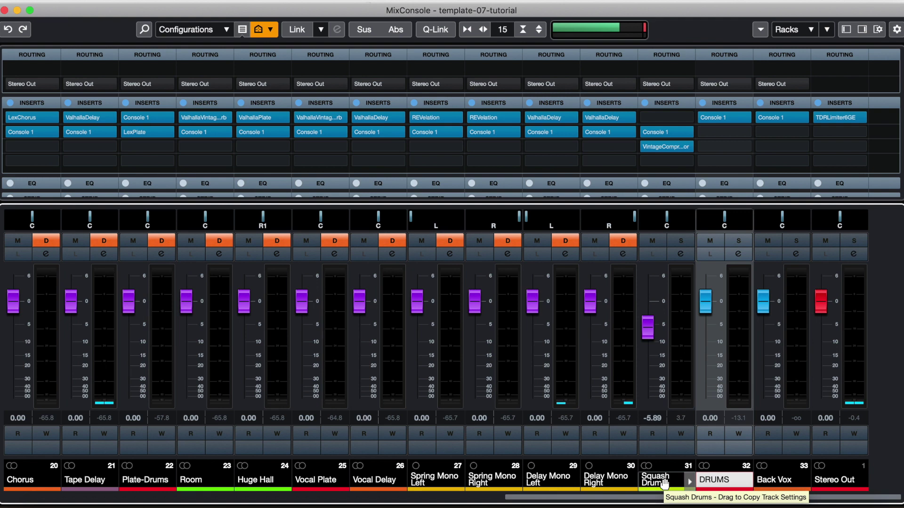
click(144, 1)
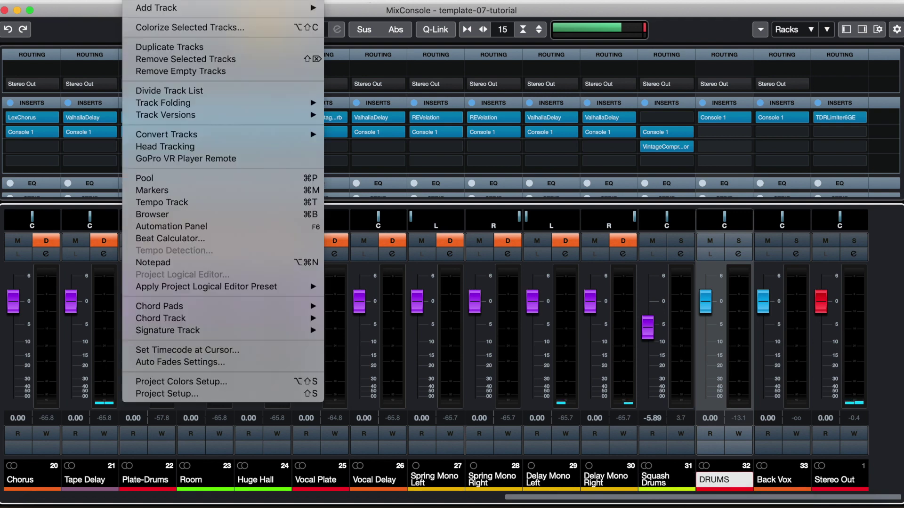
mouse_move(150, 9)
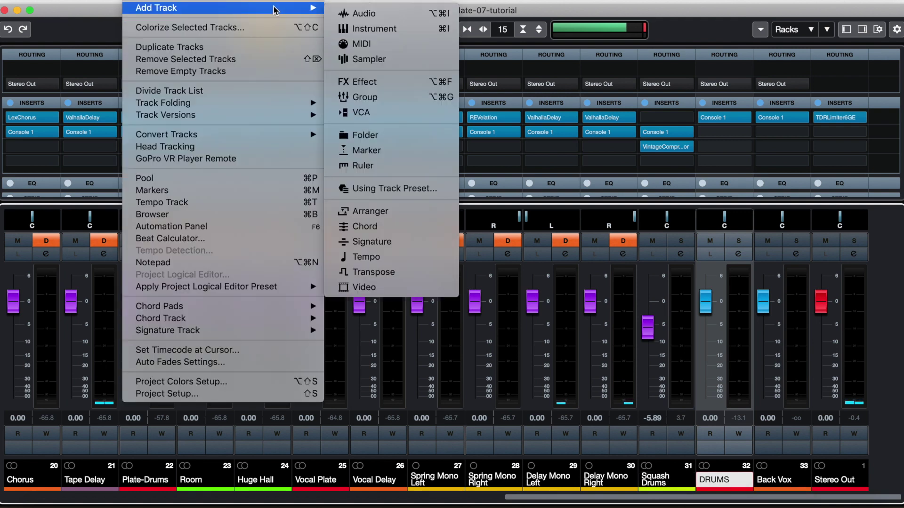
click(688, 34)
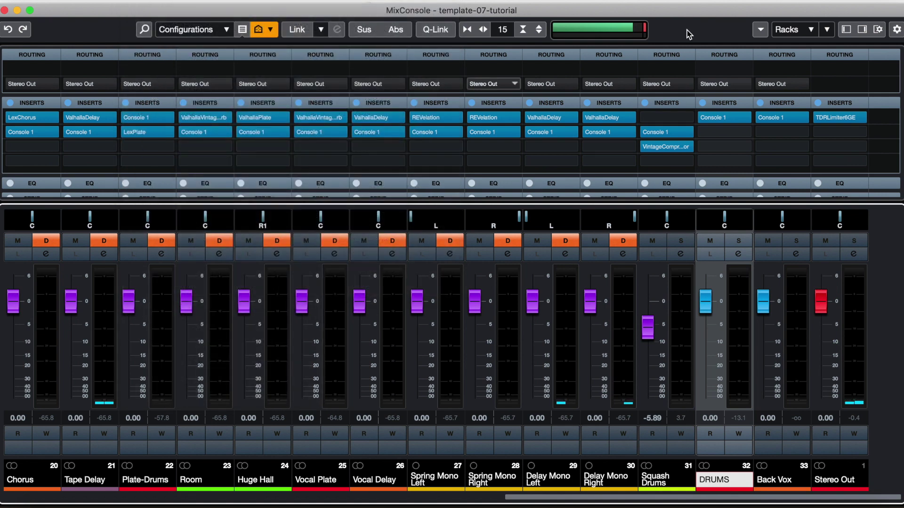
click(664, 488)
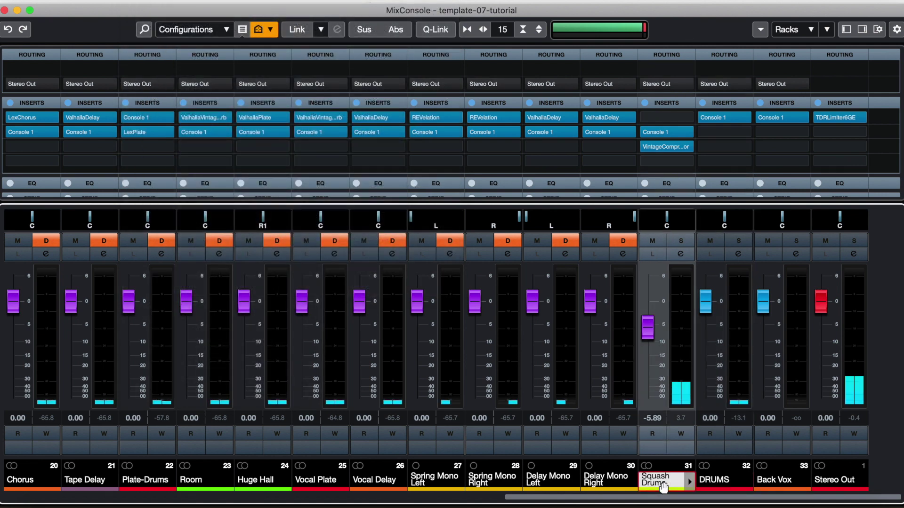
click(660, 133)
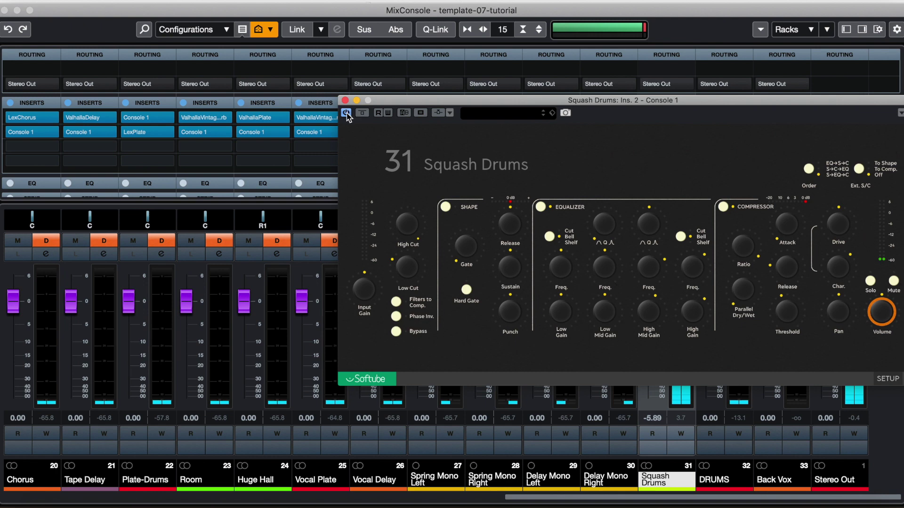
click(345, 101)
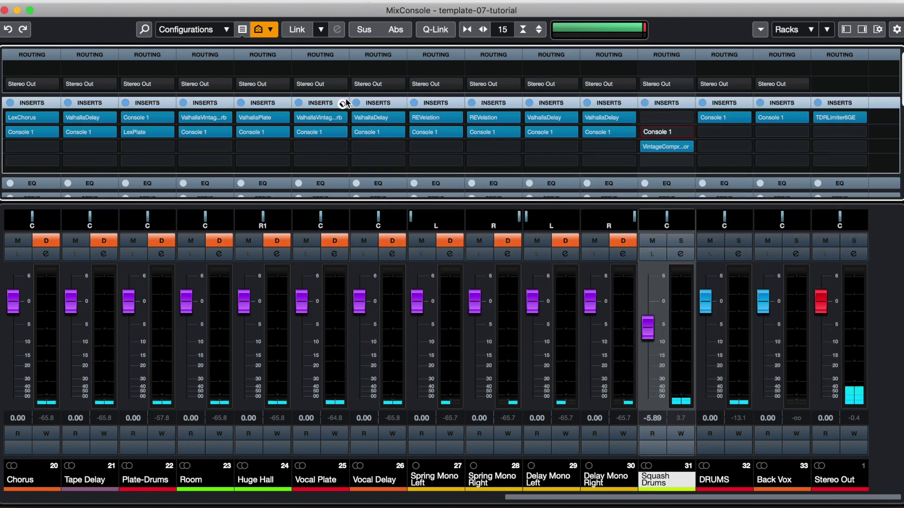
mouse_move(678, 147)
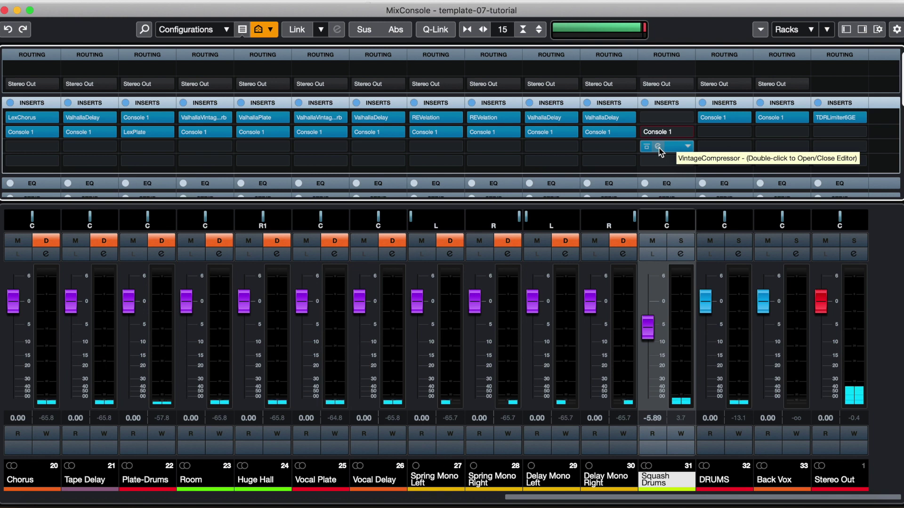
double_click(659, 149)
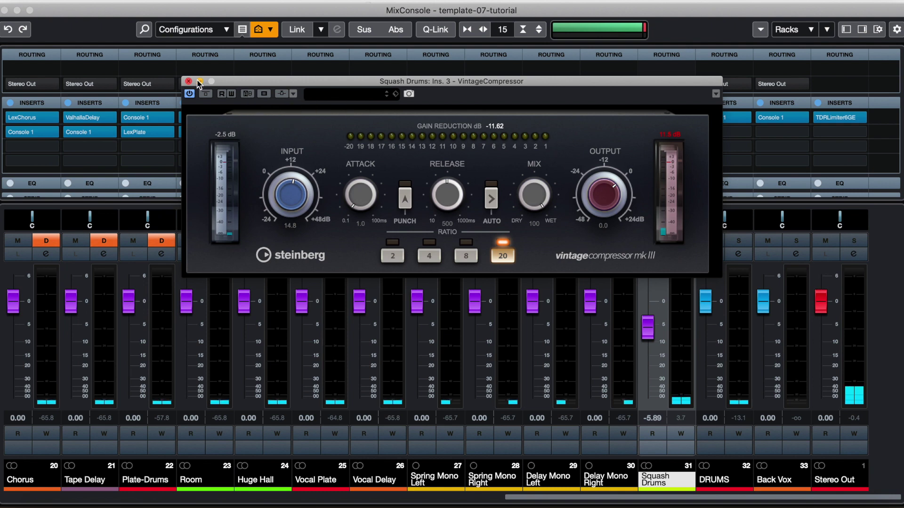
click(188, 82)
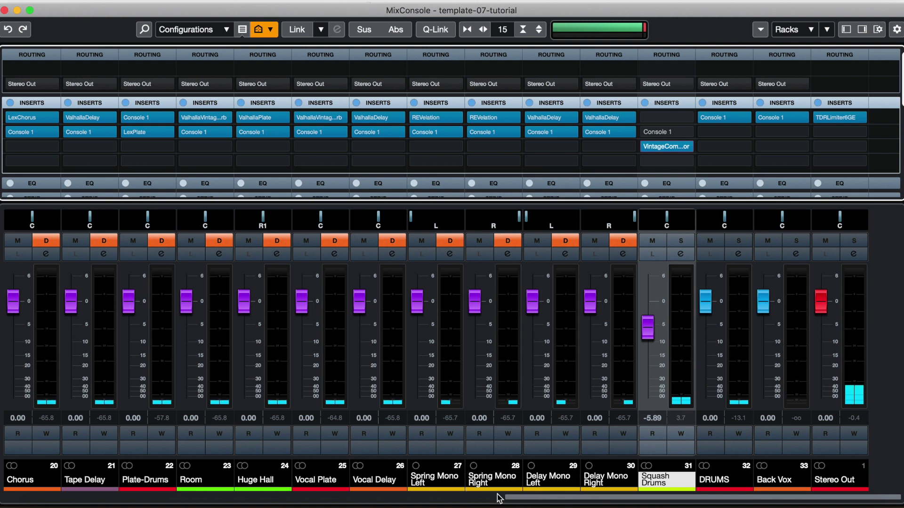
- Record-arm the Kick channel and bring the Squash Drums fader to -7.94 dB
scroll(35, 454, left, 15)
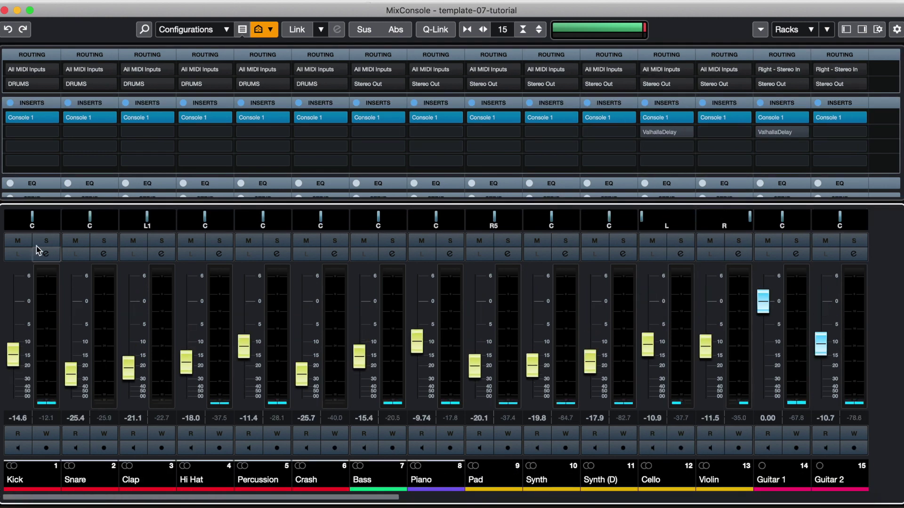
click(46, 449)
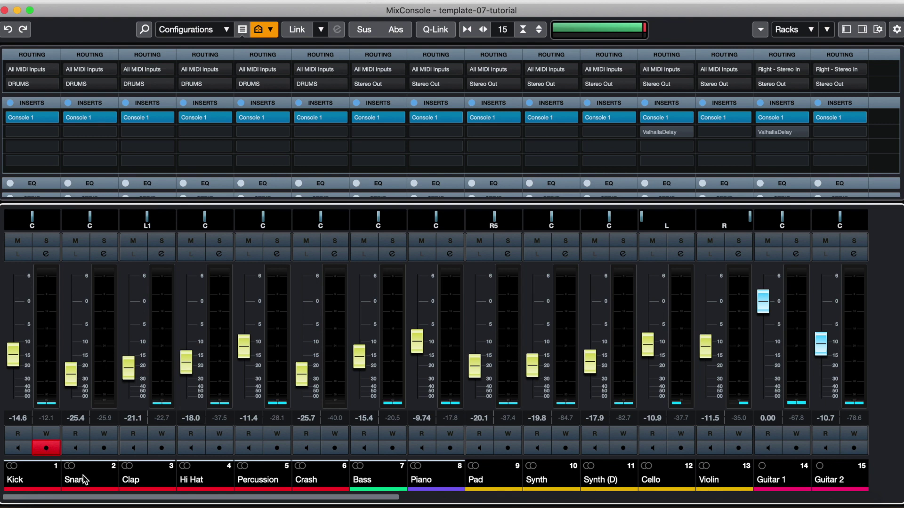
click(502, 497)
click(752, 490)
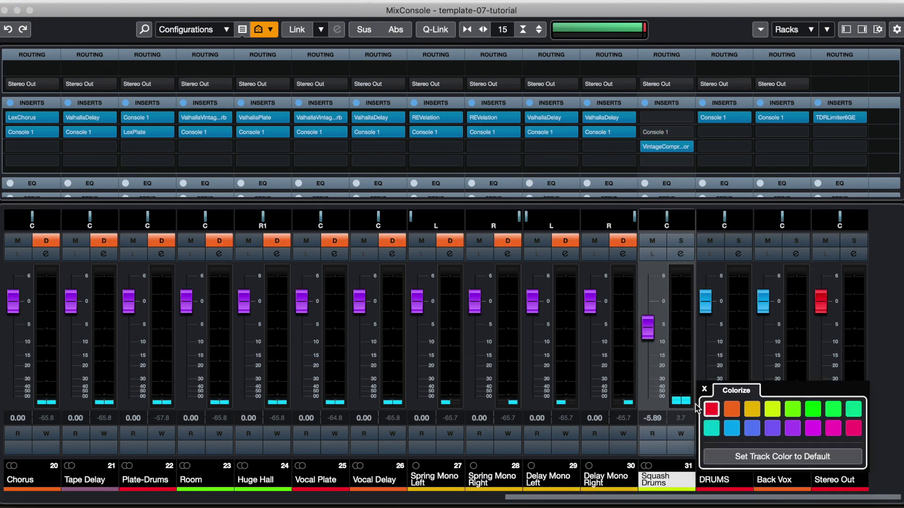
drag(653, 335, 653, 405)
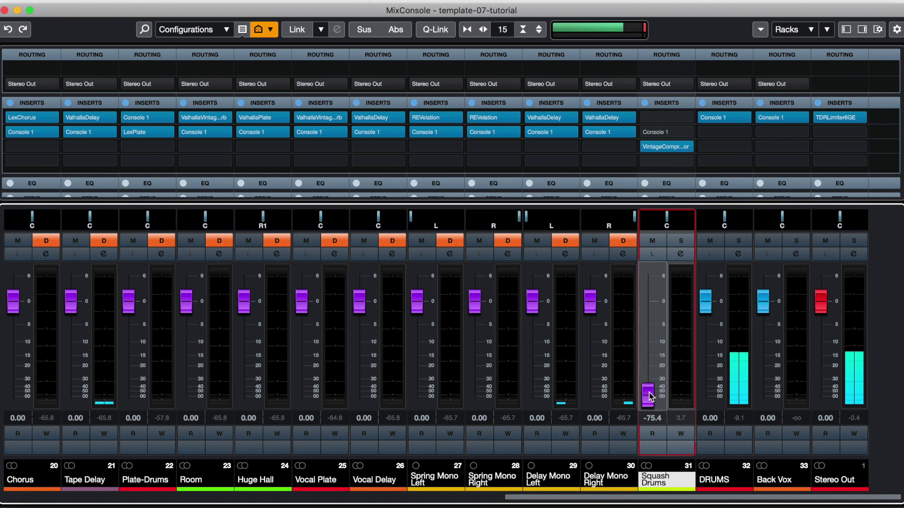
drag(648, 397, 654, 336)
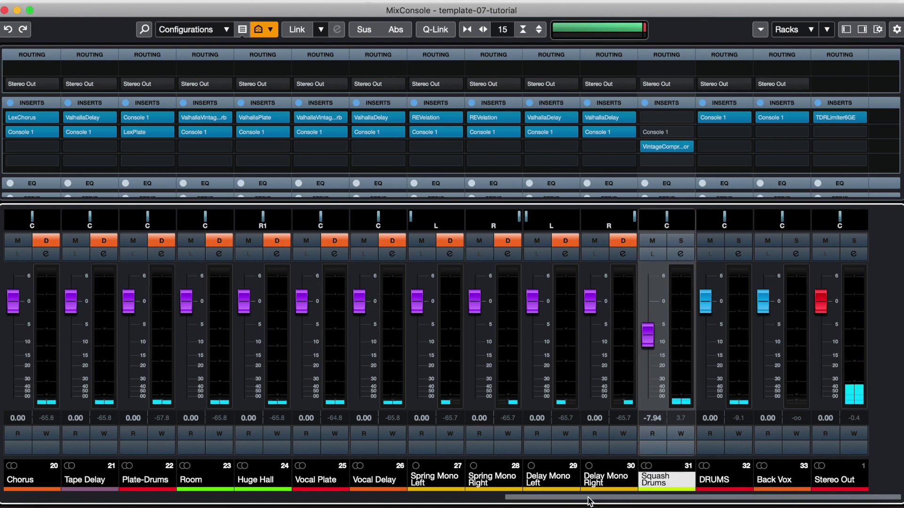
- Scroll the MixConsole back to channel 1 and close it with F3
scroll(552, 500, left, 10)
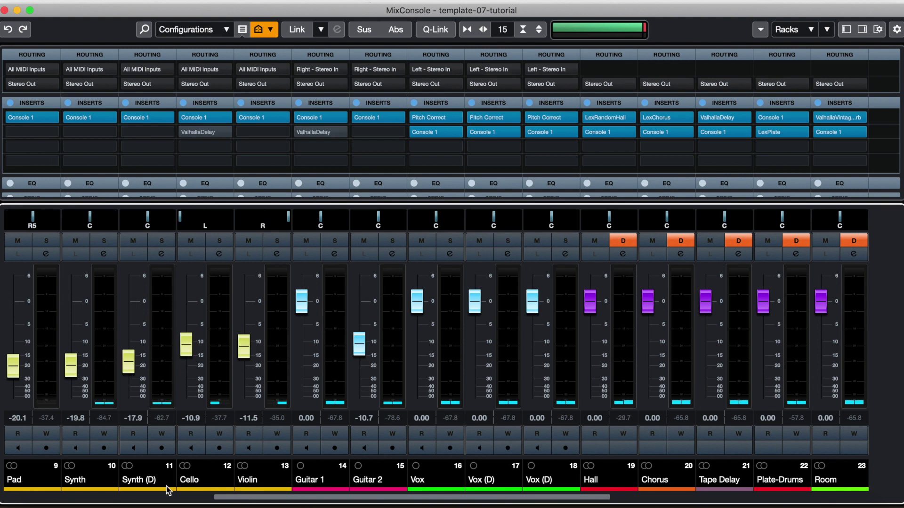
scroll(109, 501, left, 5)
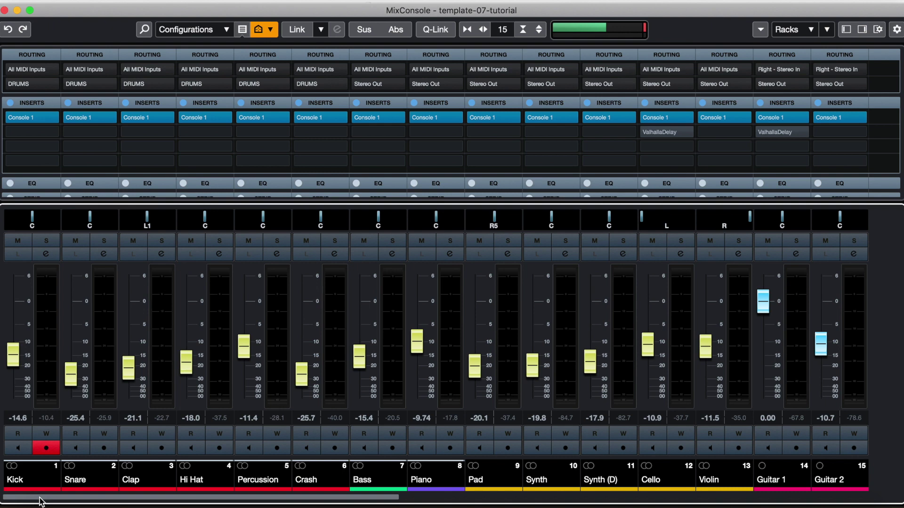
key(F3)
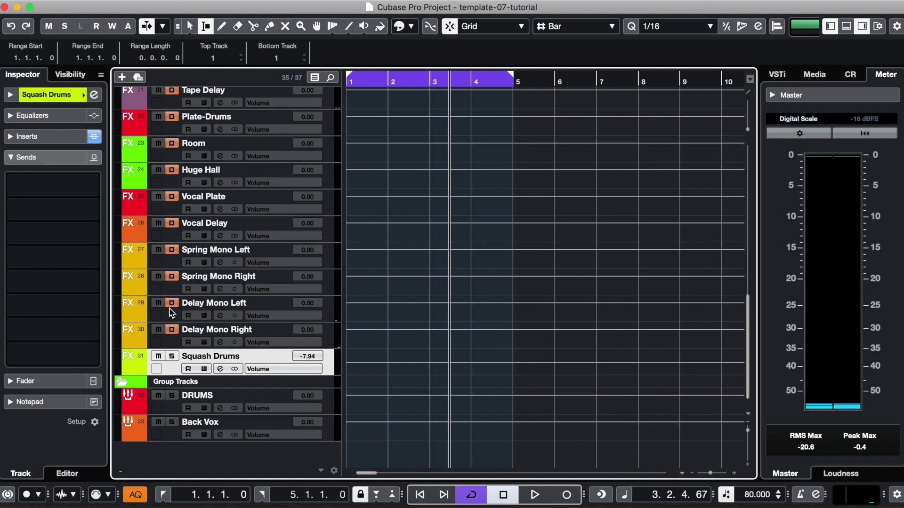
- Select the Clap track and switch the Inspector from its inserts to its Audio Sends
scroll(172, 313, up, 5)
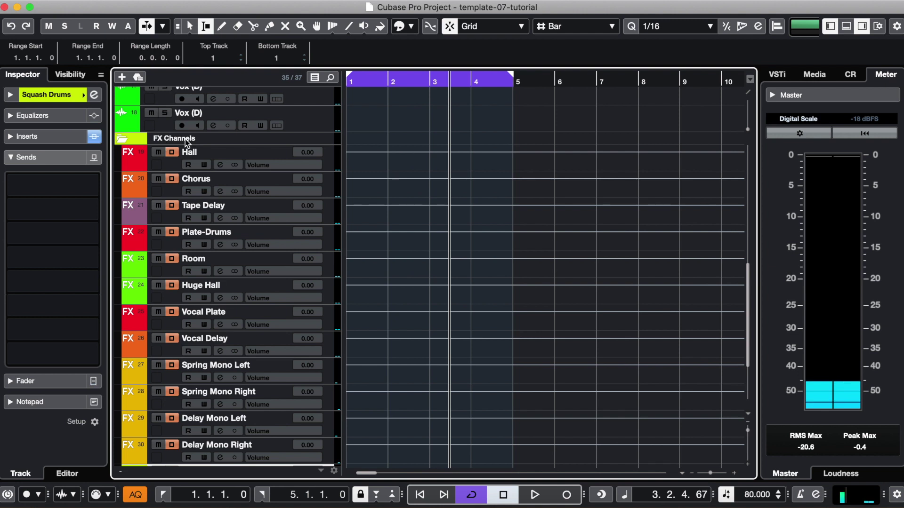
scroll(321, 126, up, 10)
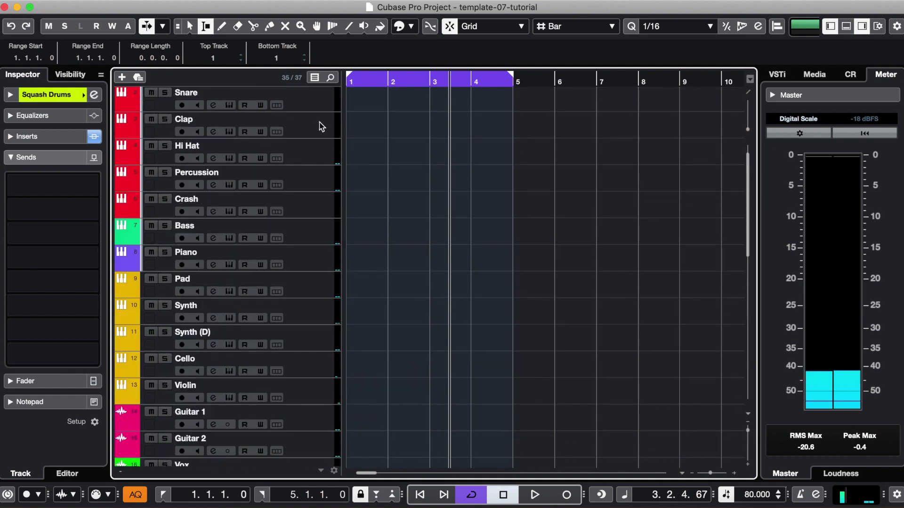
click(319, 131)
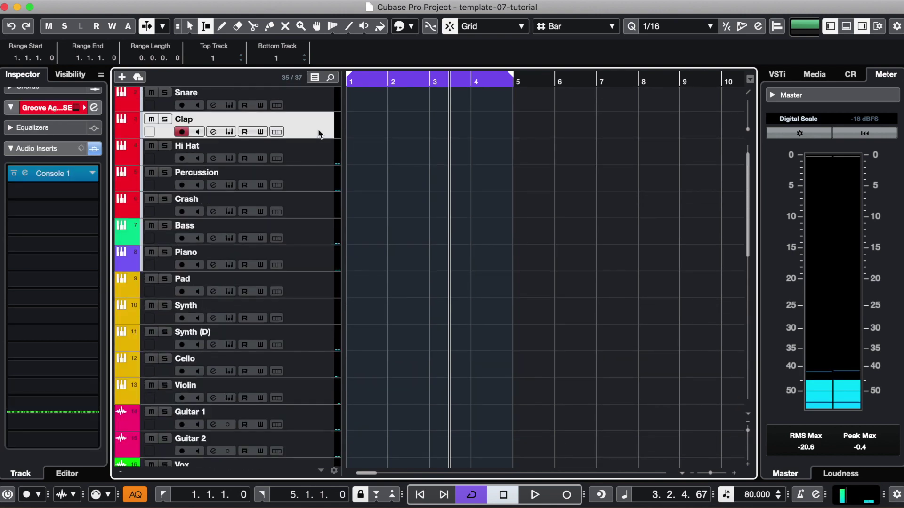
click(54, 150)
click(52, 219)
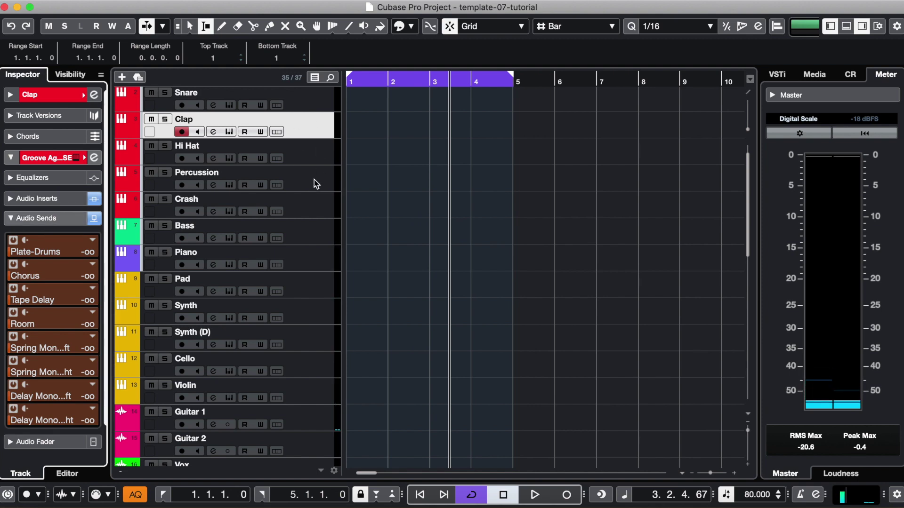
- Move down the track list and select the Hall FX channel
scroll(316, 184, down, 10)
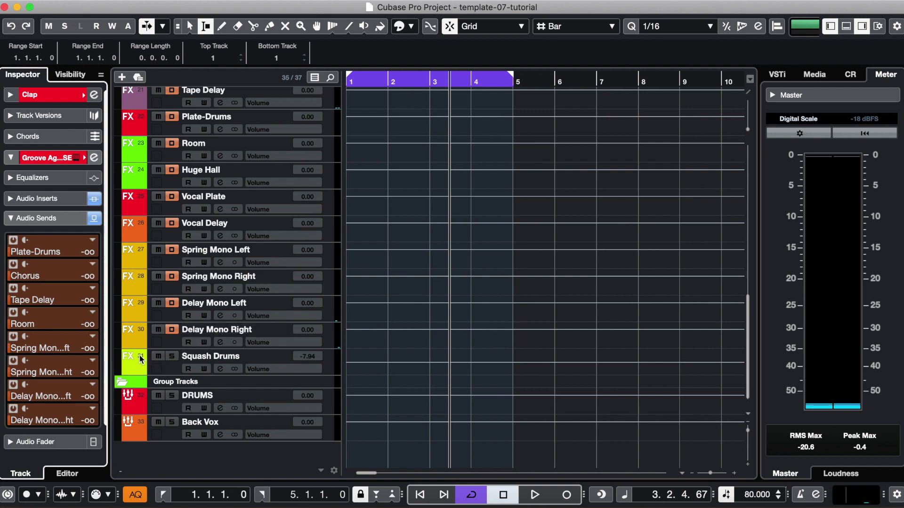
scroll(129, 354, up, 10)
click(140, 323)
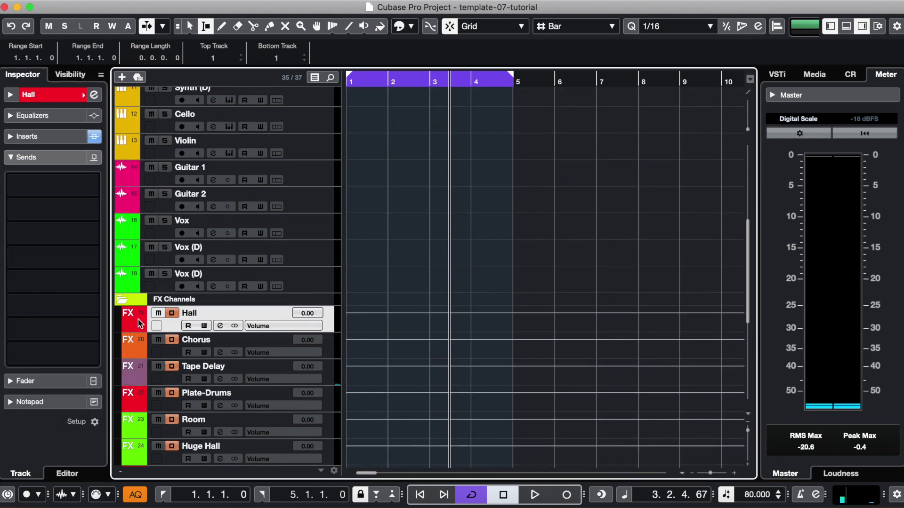
scroll(140, 323, down, 5)
scroll(140, 323, up, 1)
right_click(140, 323)
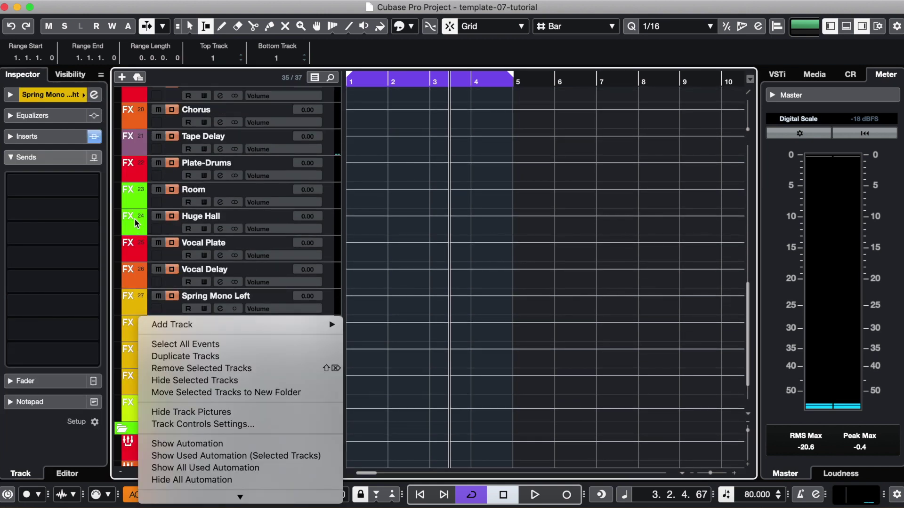
click(134, 127)
scroll(135, 129, up, 2)
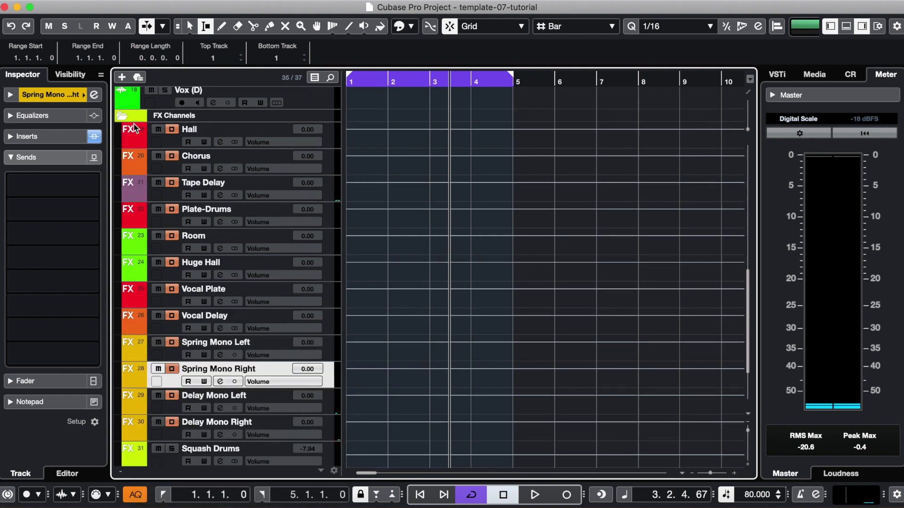
click(138, 143)
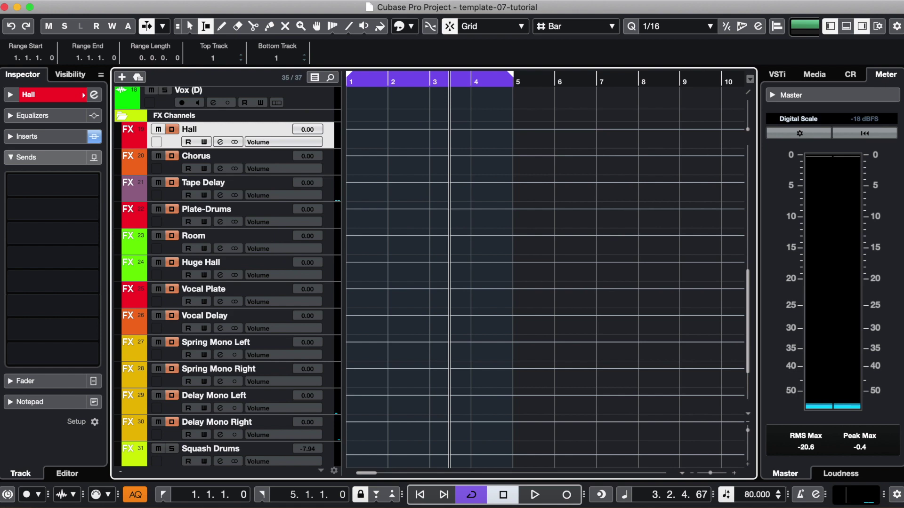
click(146, 0)
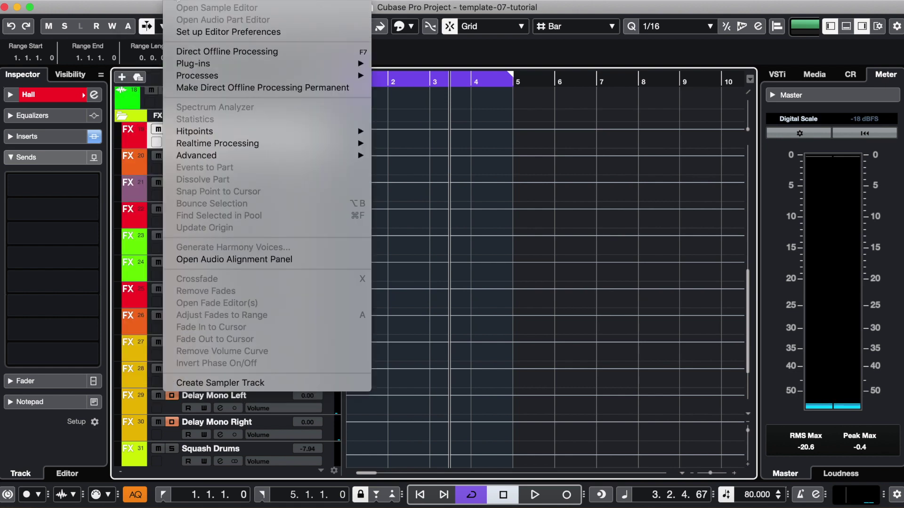
mouse_move(148, 9)
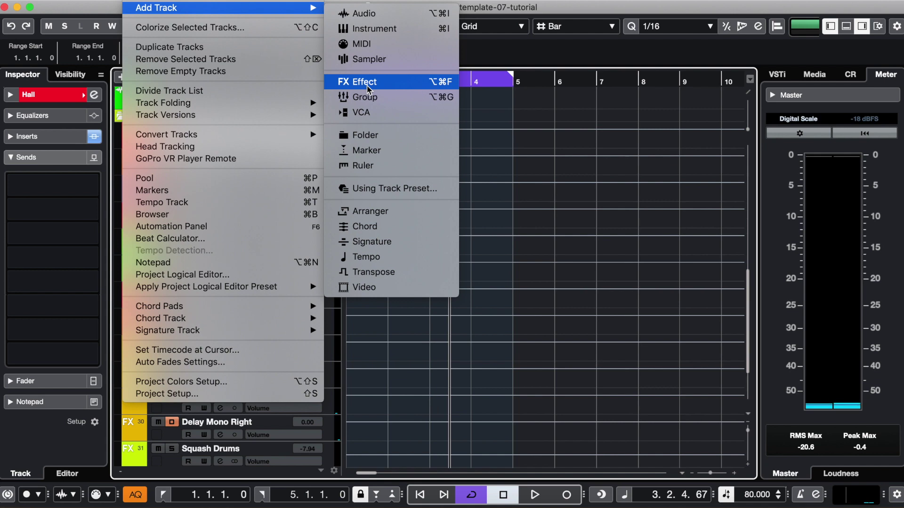
click(46, 141)
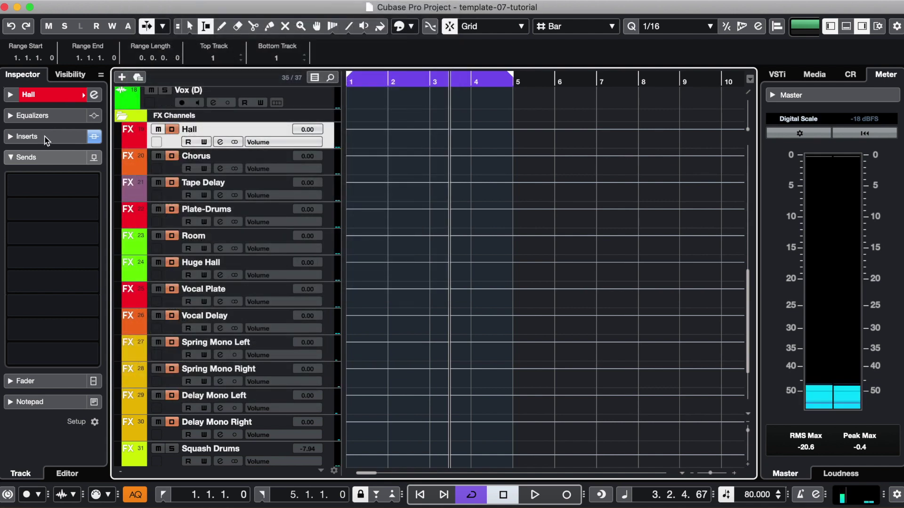
- Expand the Hall inserts and view the LexRandomHall editor (Large RHall 4 preset) before closing it
click(46, 138)
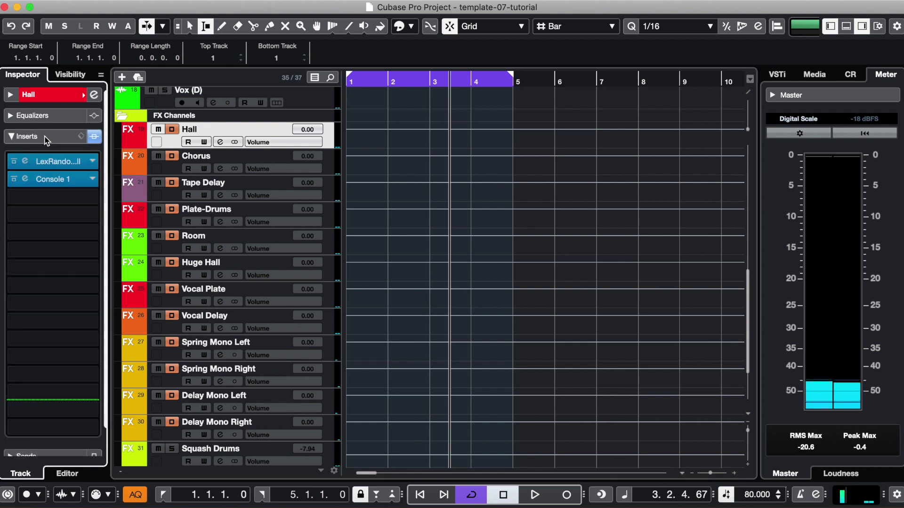
click(25, 162)
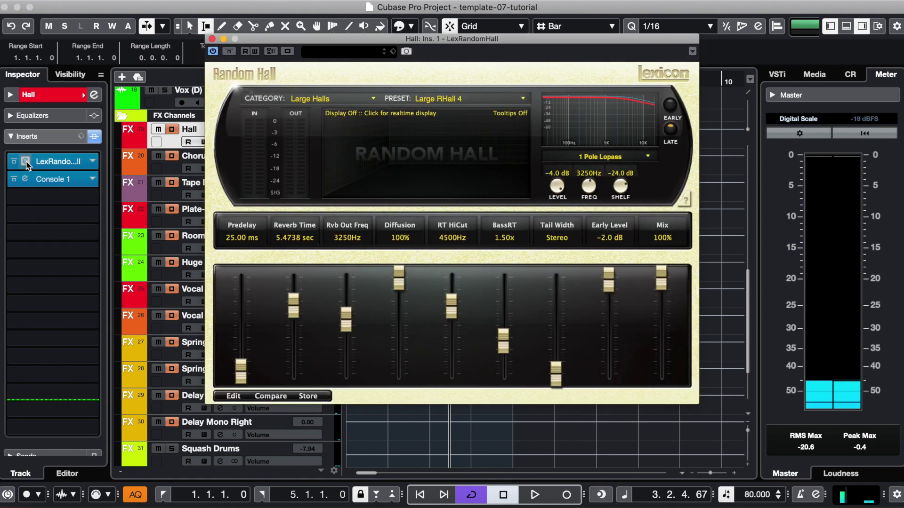
click(212, 39)
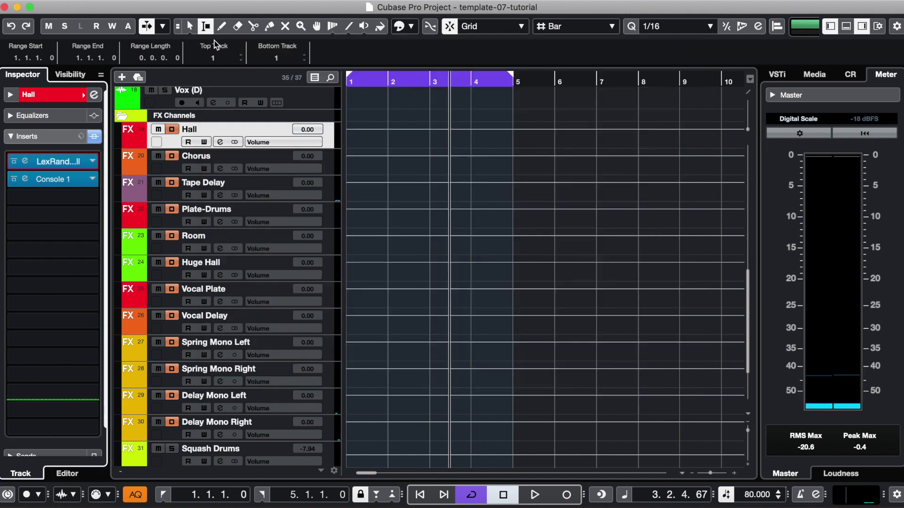
- View the inserts on Tape Delay, Plate-Drums, Room, Huge Hall and Vocal Plate in turn
click(175, 171)
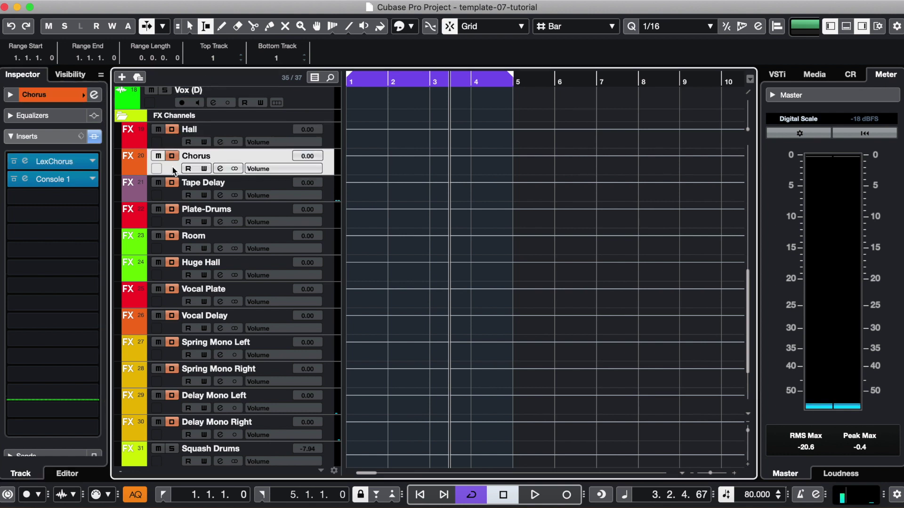
click(172, 196)
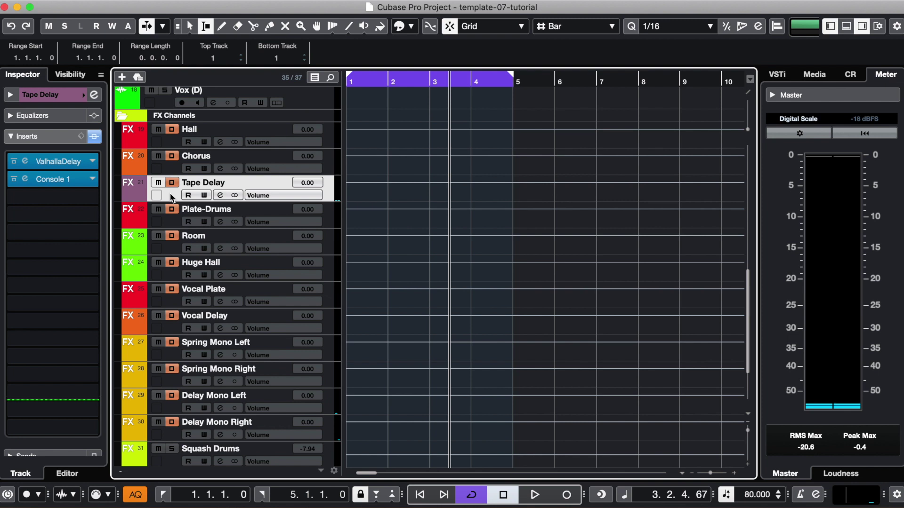
click(174, 228)
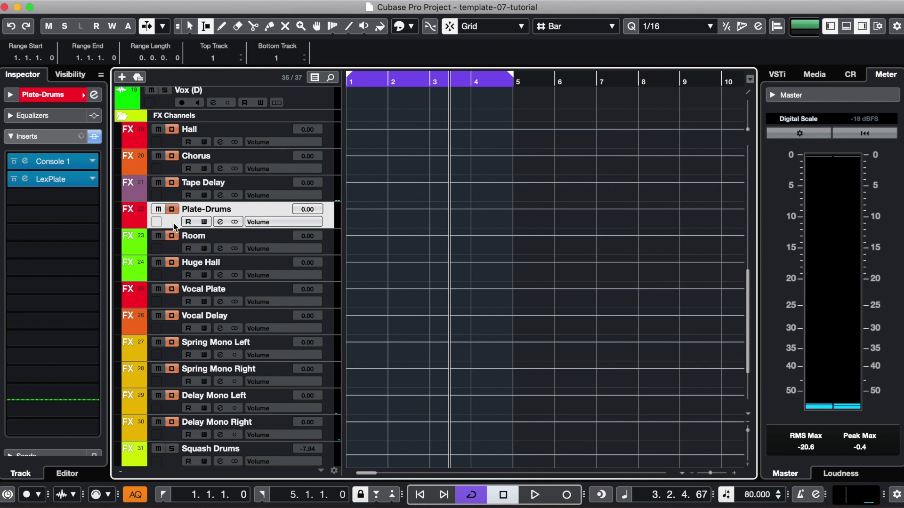
click(171, 250)
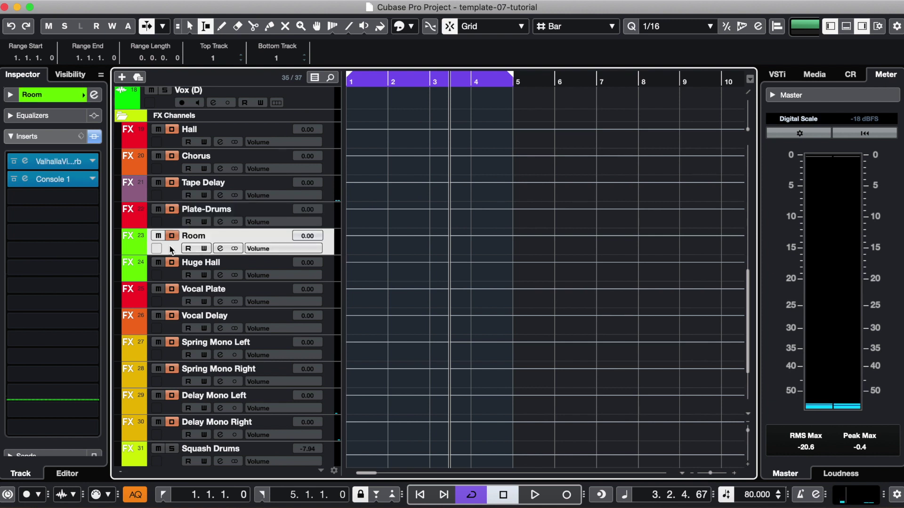
click(176, 275)
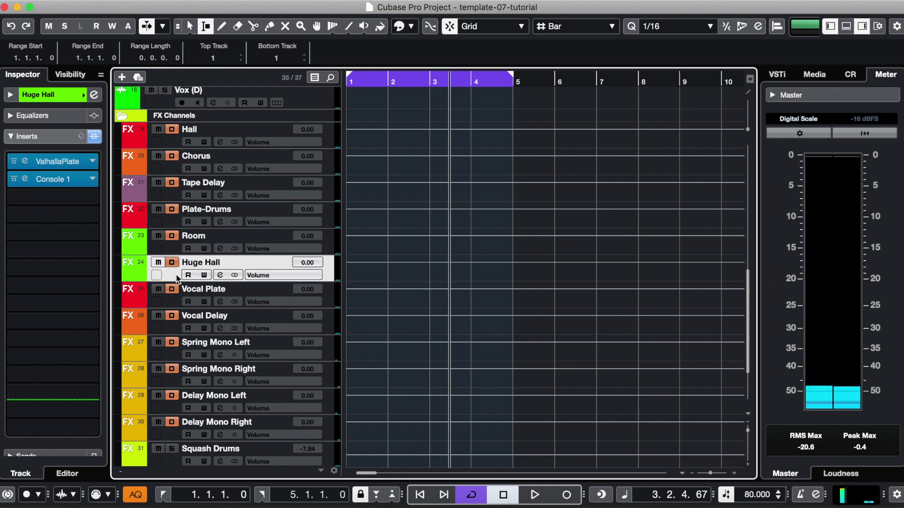
click(175, 304)
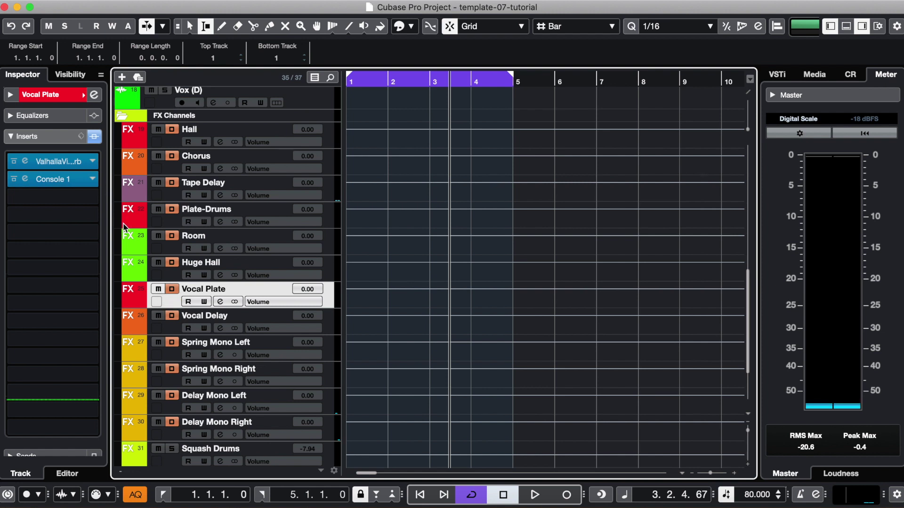
click(26, 162)
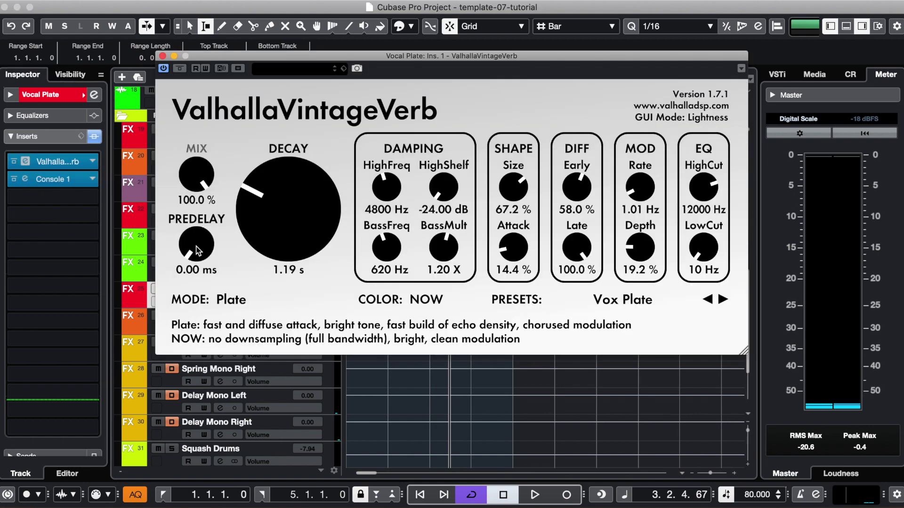
drag(194, 255, 188, 202)
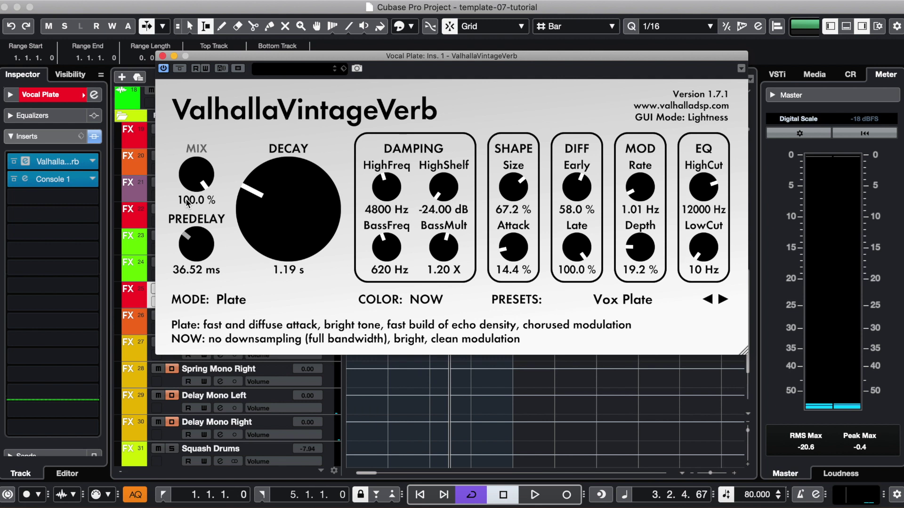
mouse_move(182, 215)
mouse_down()
mouse_move(183, 228)
mouse_move(183, 214)
mouse_up()
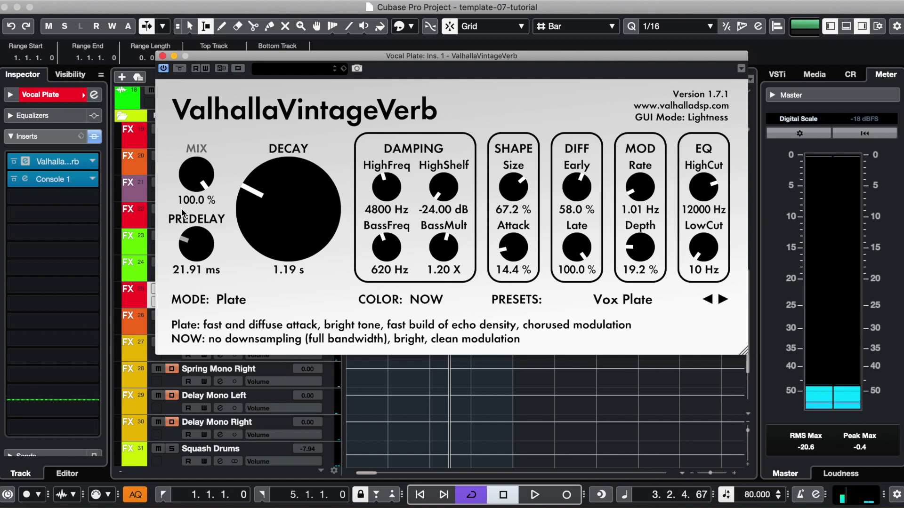
drag(183, 214, 186, 204)
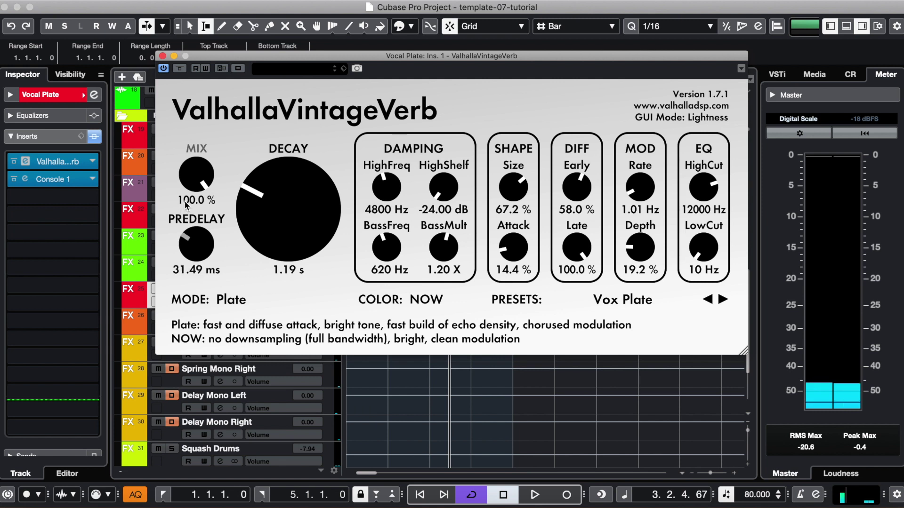
double_click(186, 212)
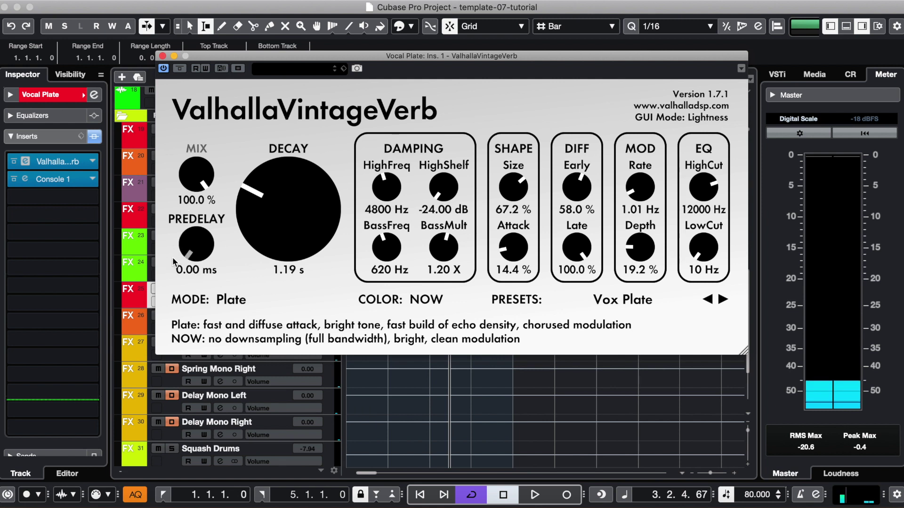
click(162, 56)
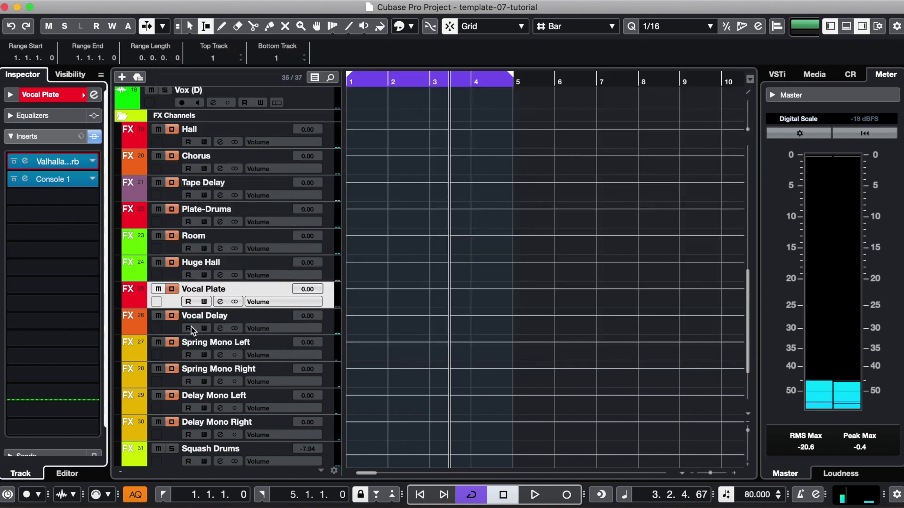
- View inserts on Vocal Delay, Hall, Spring Mono Left/Right and Delay Mono Left/Right
click(173, 331)
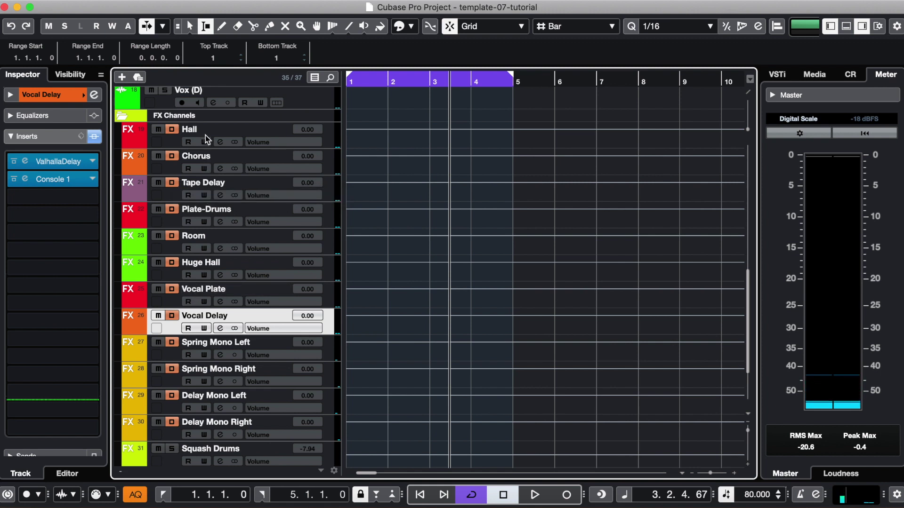
click(173, 137)
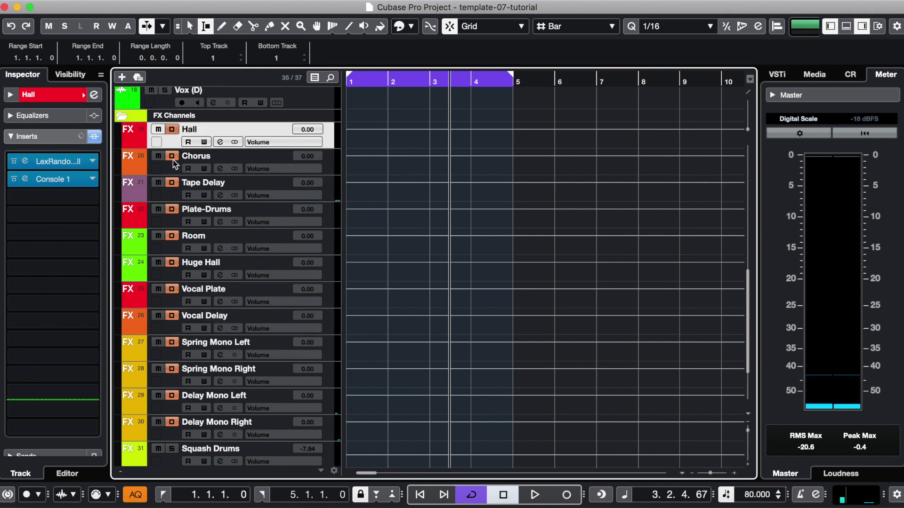
click(176, 330)
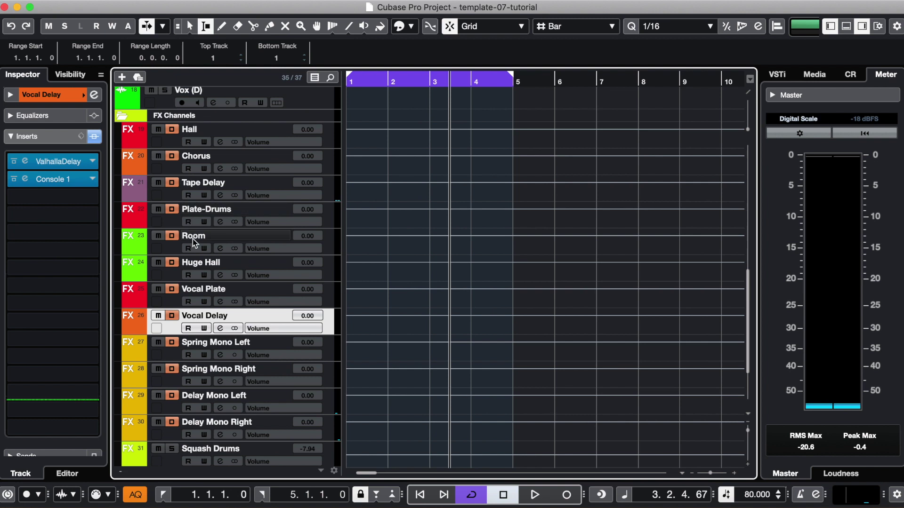
click(174, 356)
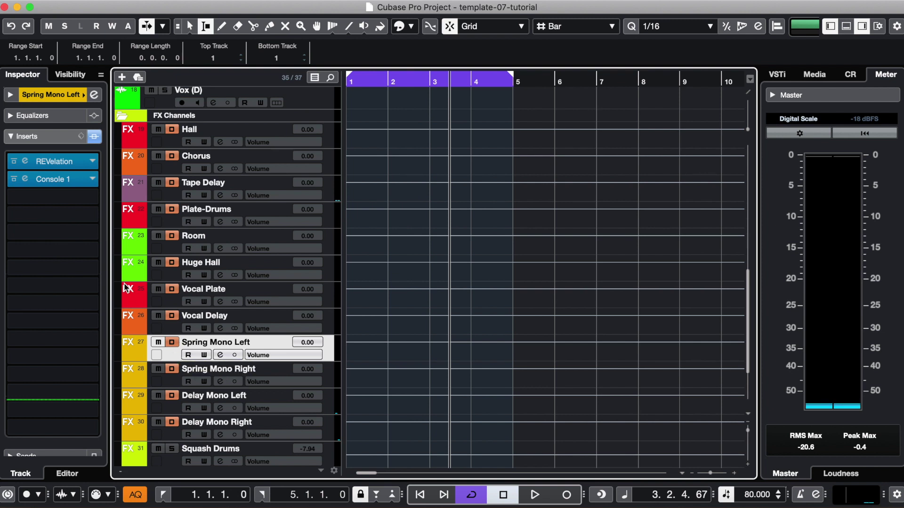
click(170, 382)
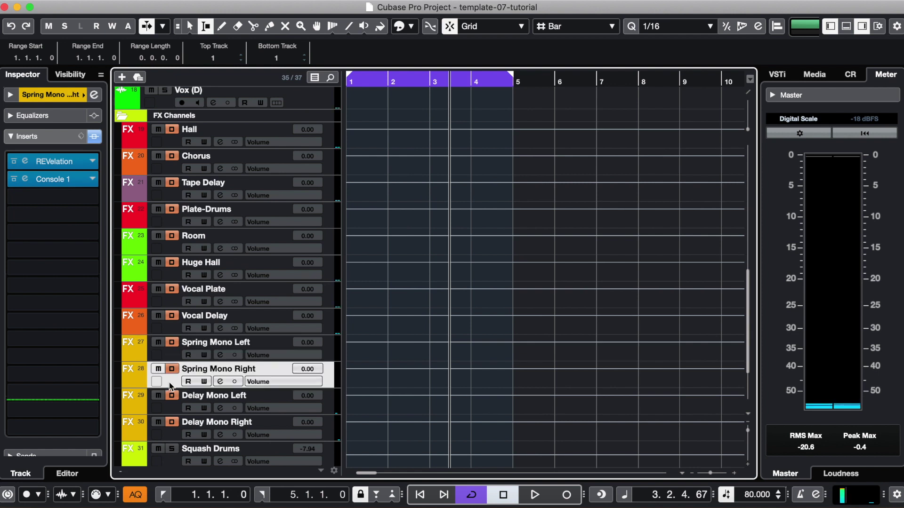
click(176, 409)
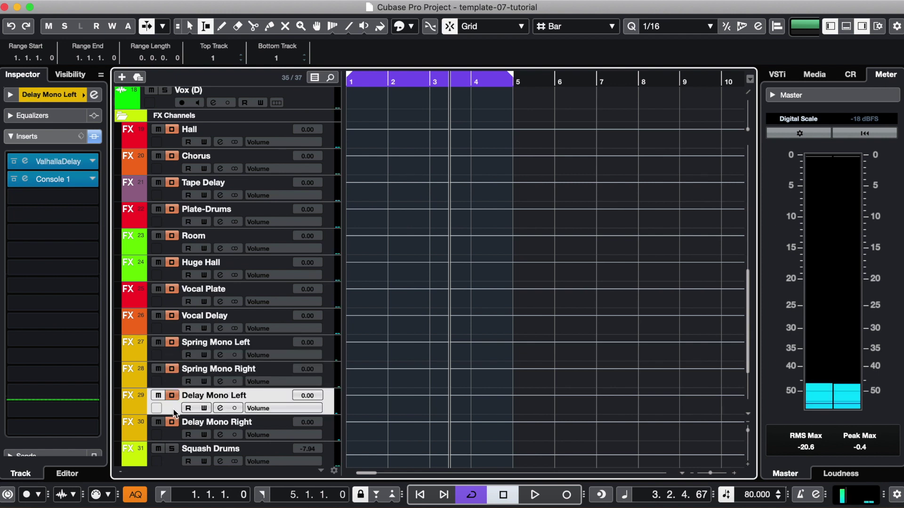
click(179, 435)
click(173, 356)
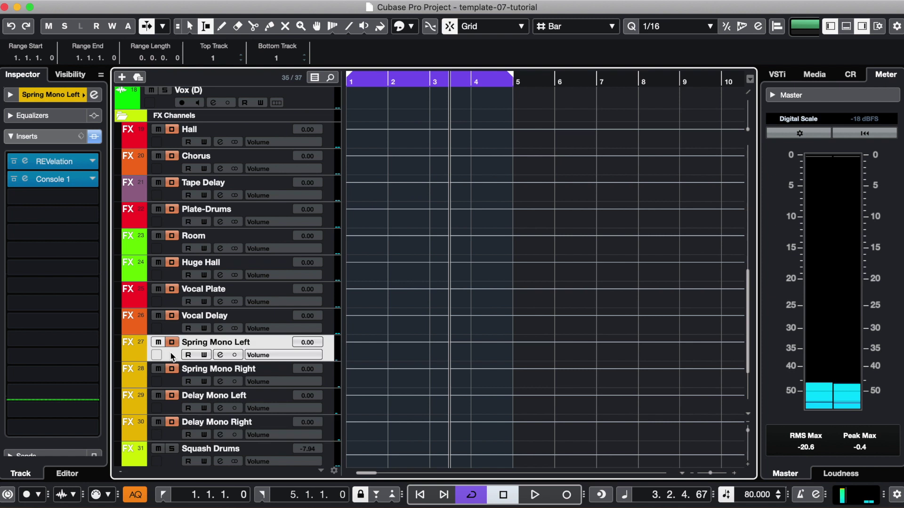
click(61, 98)
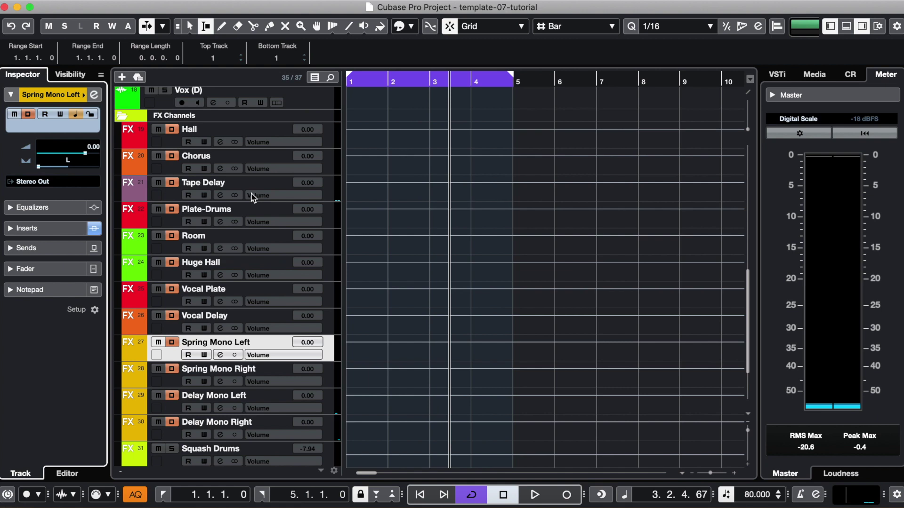
scroll(314, 110, up, 15)
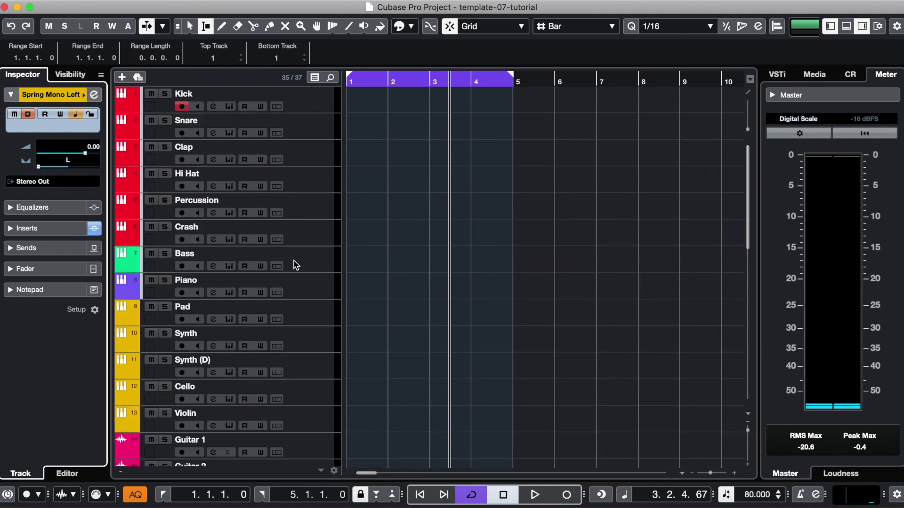
- Turn off the Piano track's Hall send and pan the Piano fully right
click(296, 284)
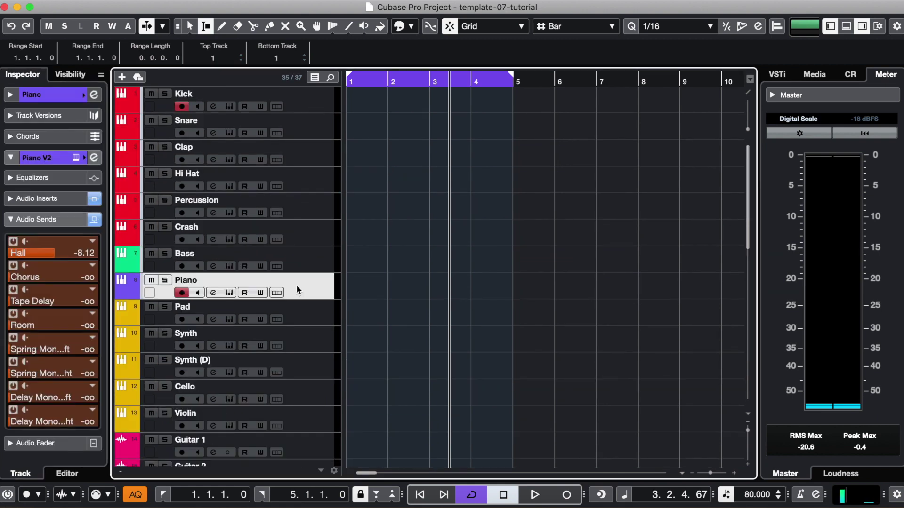
click(13, 242)
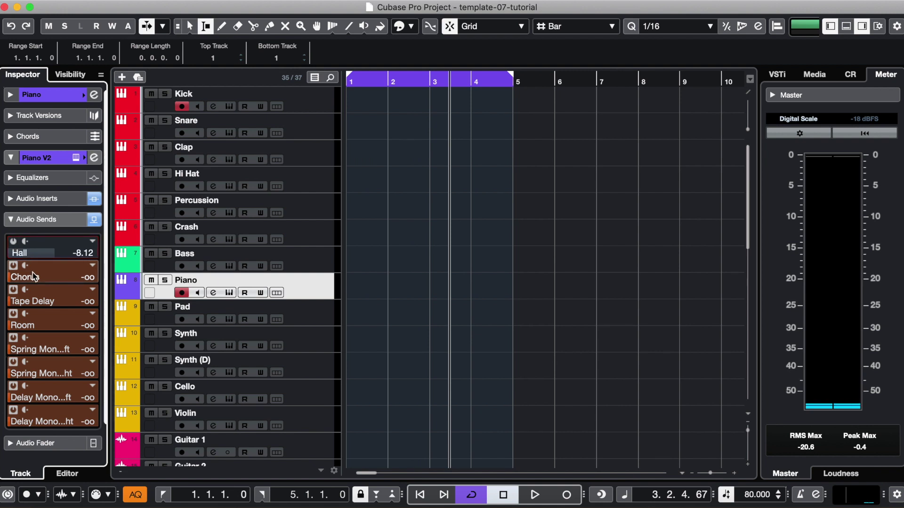
click(56, 99)
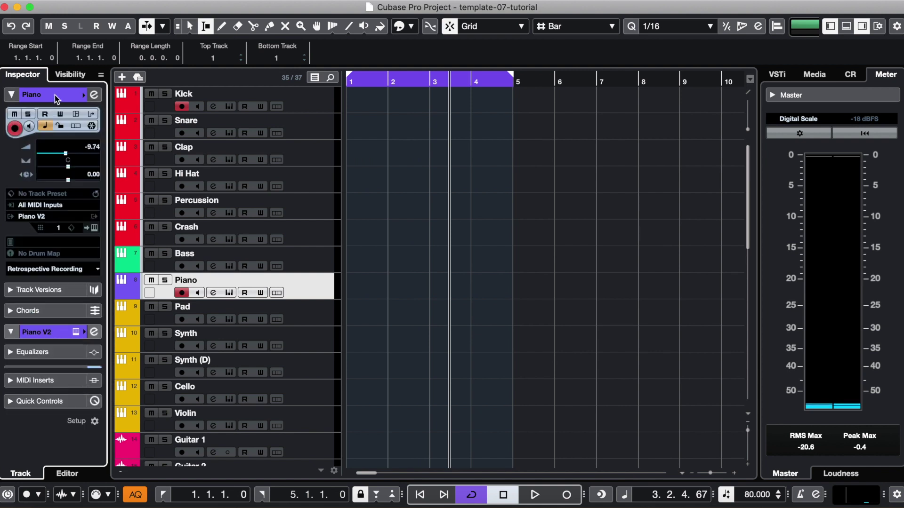
drag(70, 169, 111, 170)
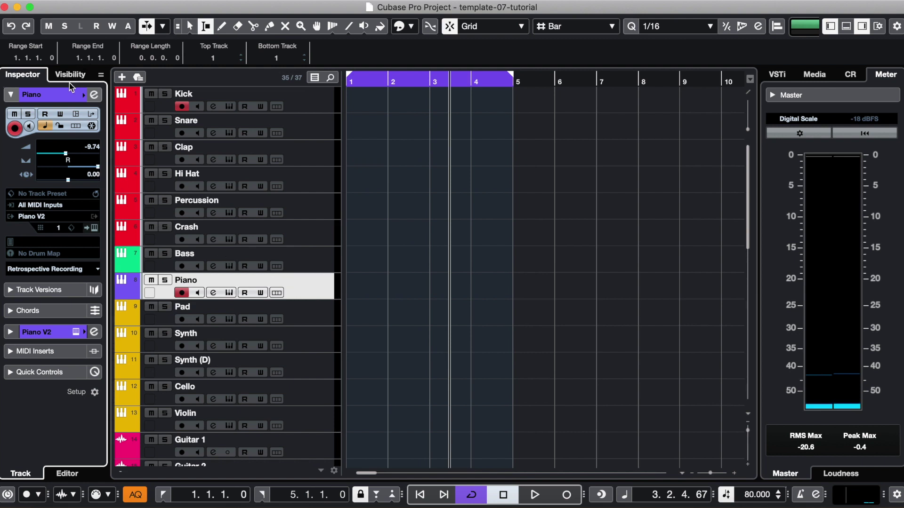
- Show the audio sends of the Piano V2 instrument channel in the Inspector
click(38, 89)
click(47, 158)
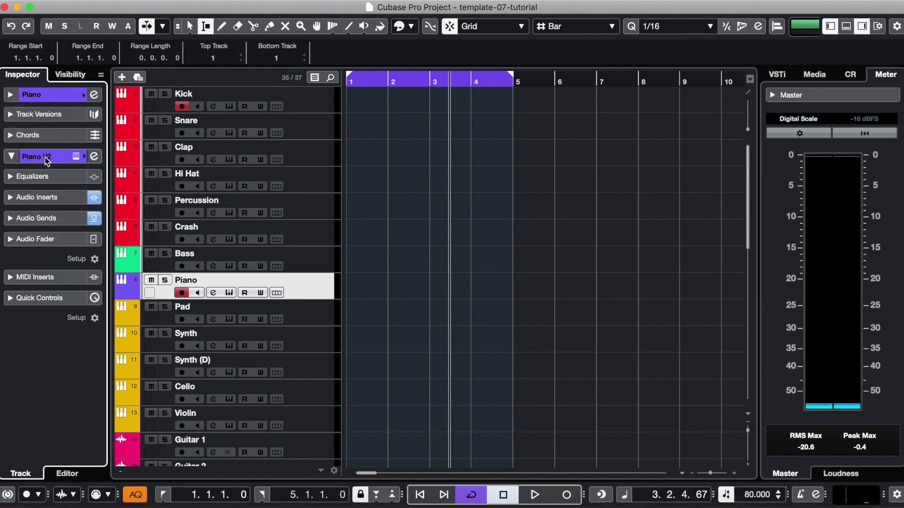
click(36, 218)
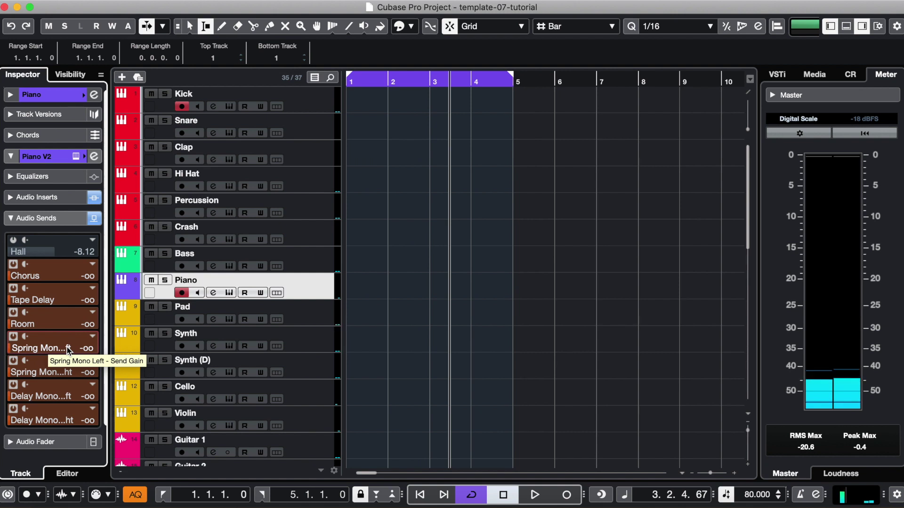
click(56, 219)
scroll(317, 289, down, 15)
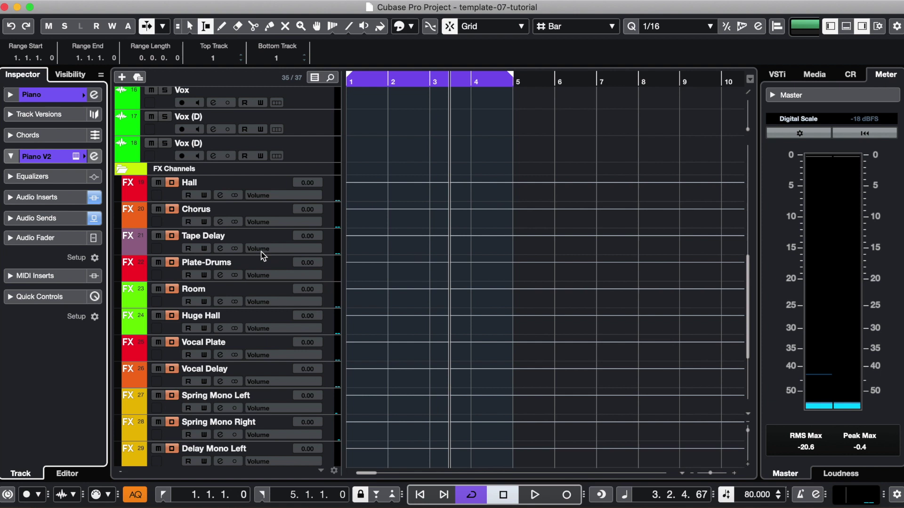
click(139, 170)
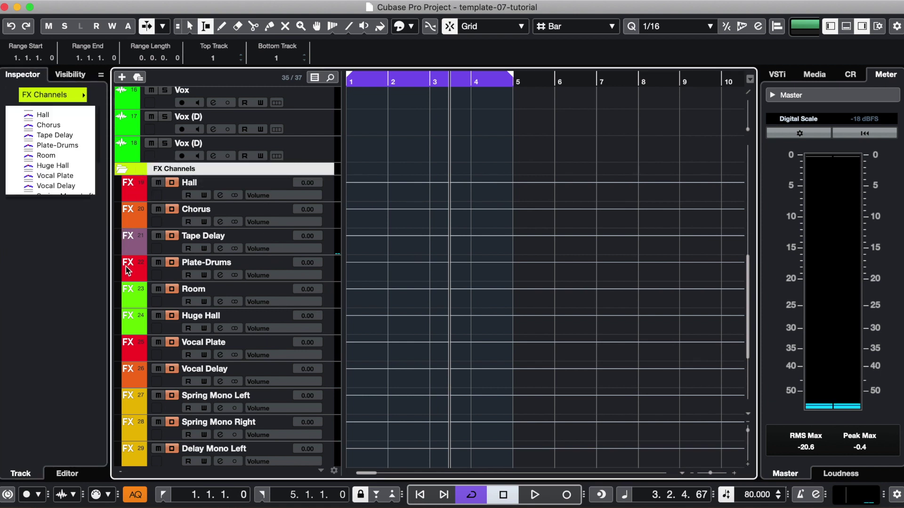
scroll(127, 269, down, 3)
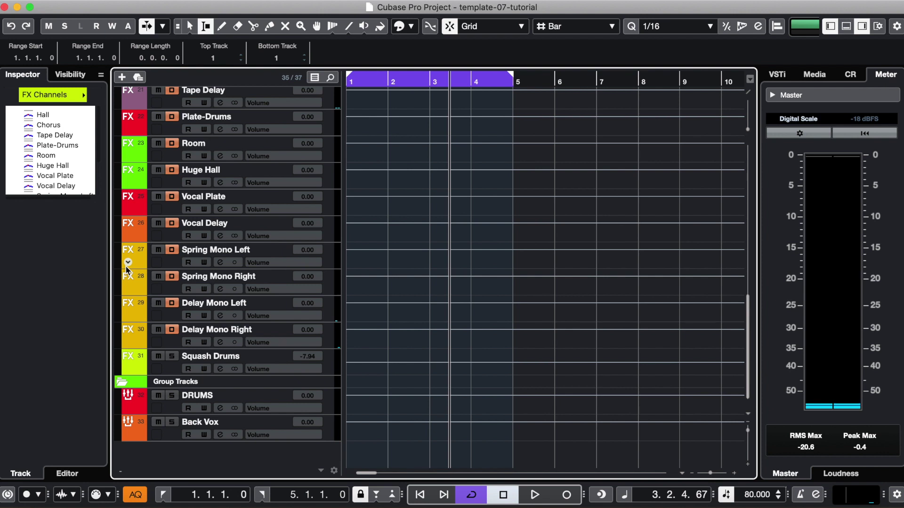
click(139, 435)
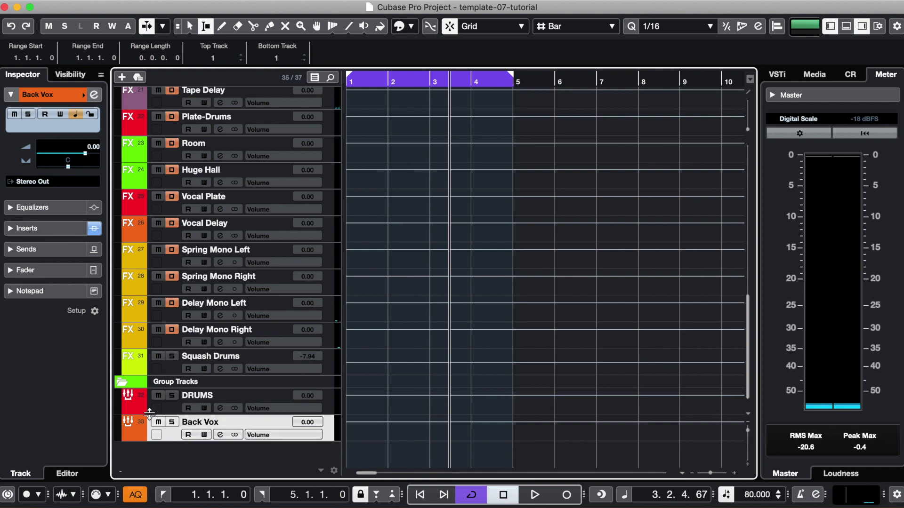
scroll(149, 414, up, 15)
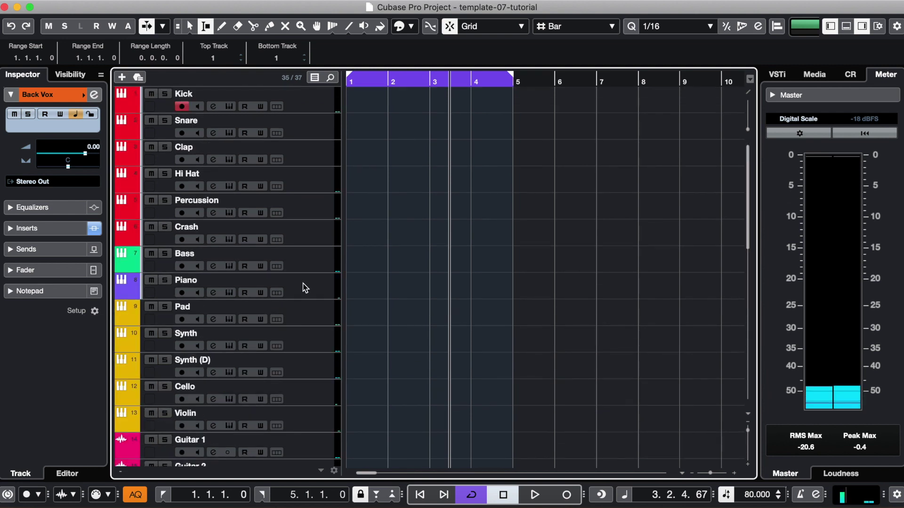
- Raise the Vocal Plate FX channel volume to 3.37
scroll(305, 287, down, 15)
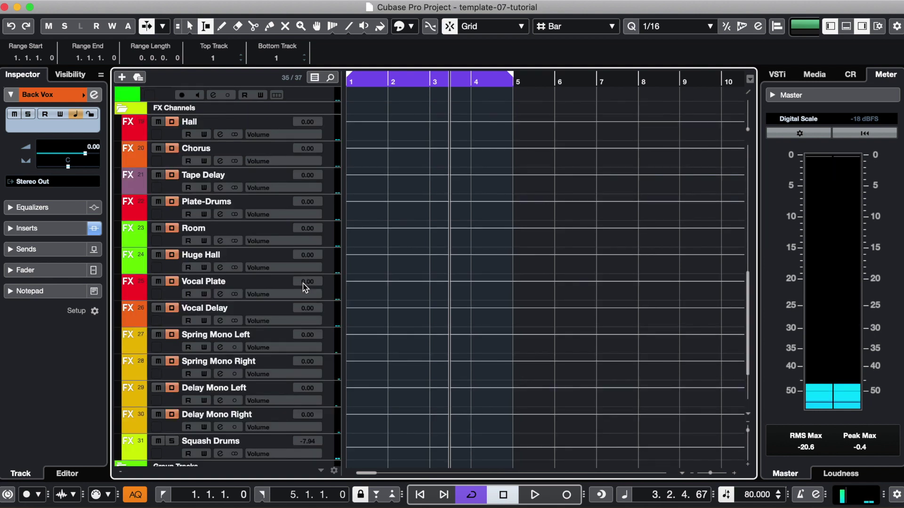
drag(305, 288, 305, 275)
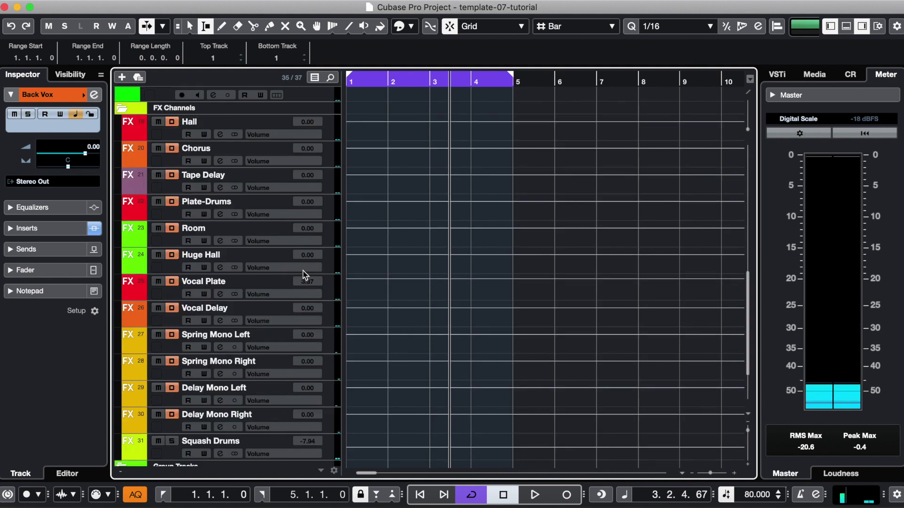
scroll(331, 109, up, 15)
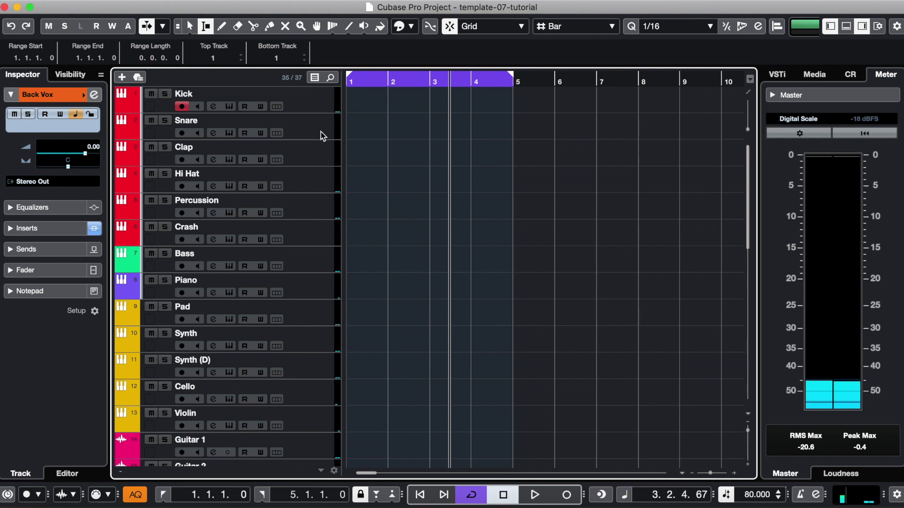
- Select the Snare track and open its Console 1 insert from Audio Inserts
click(314, 104)
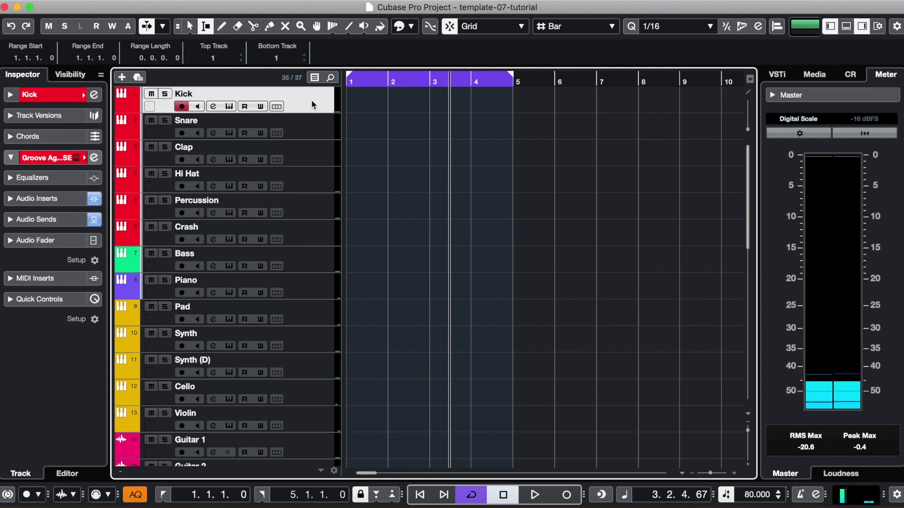
click(304, 260)
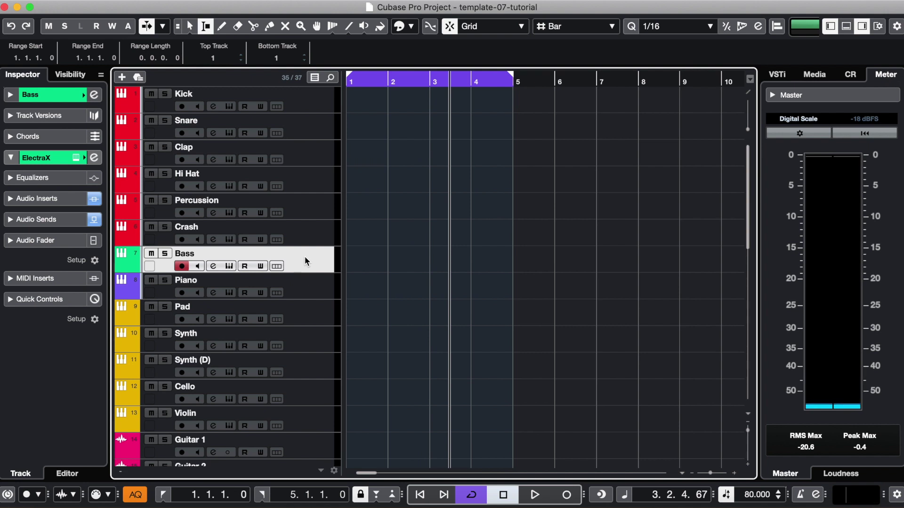
click(313, 125)
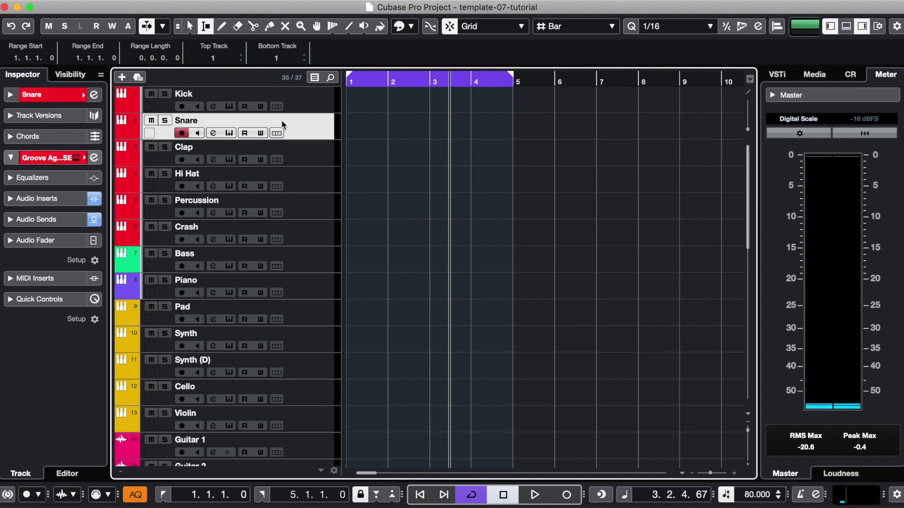
click(49, 158)
click(49, 162)
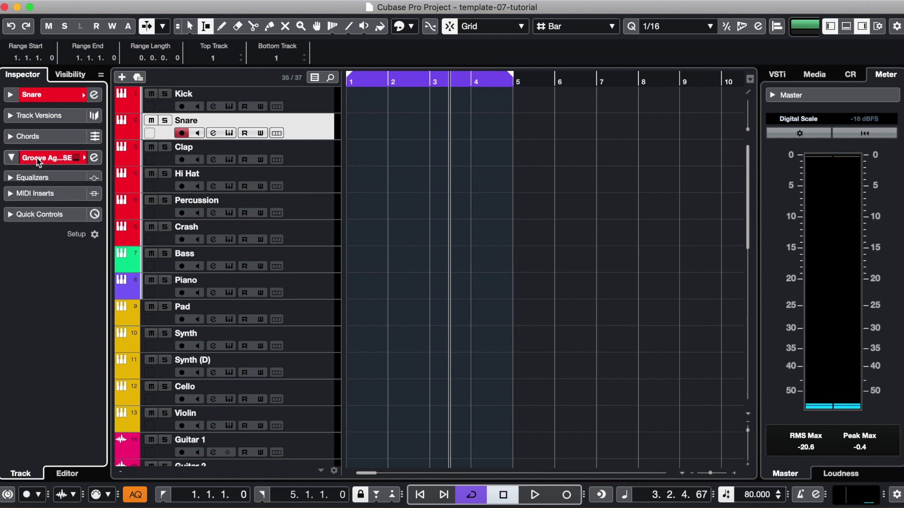
click(49, 198)
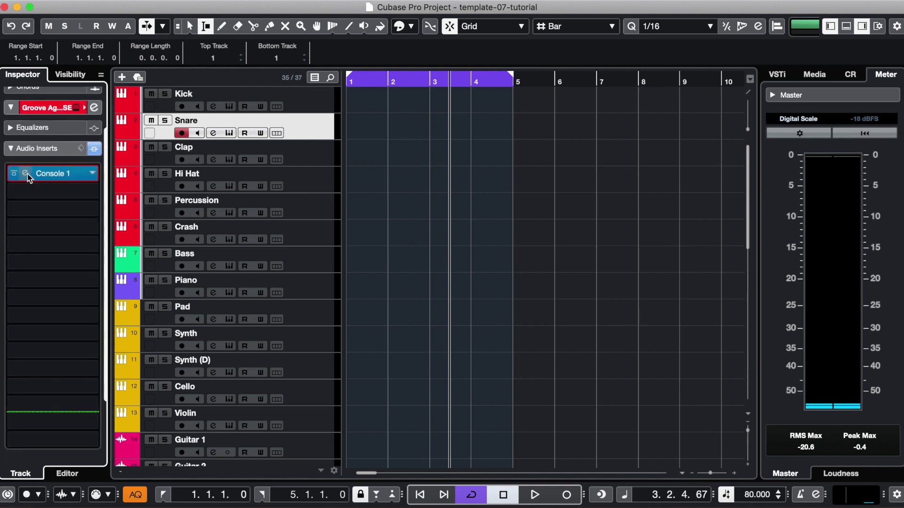
click(27, 174)
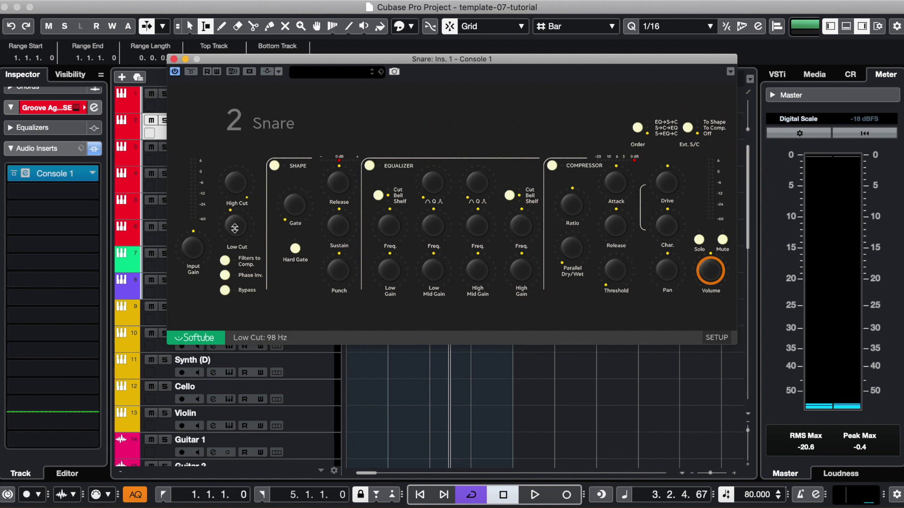
- Lower the Snare's Console 1 low cut to 95 Hz, close the plugin, and select Kick
scroll(231, 223, down, 5)
scroll(228, 225, up, 5)
click(174, 59)
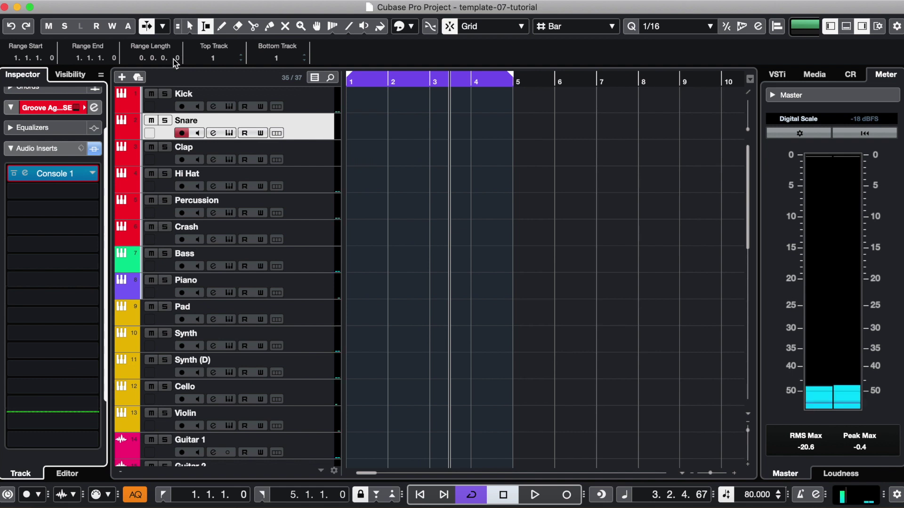
click(317, 102)
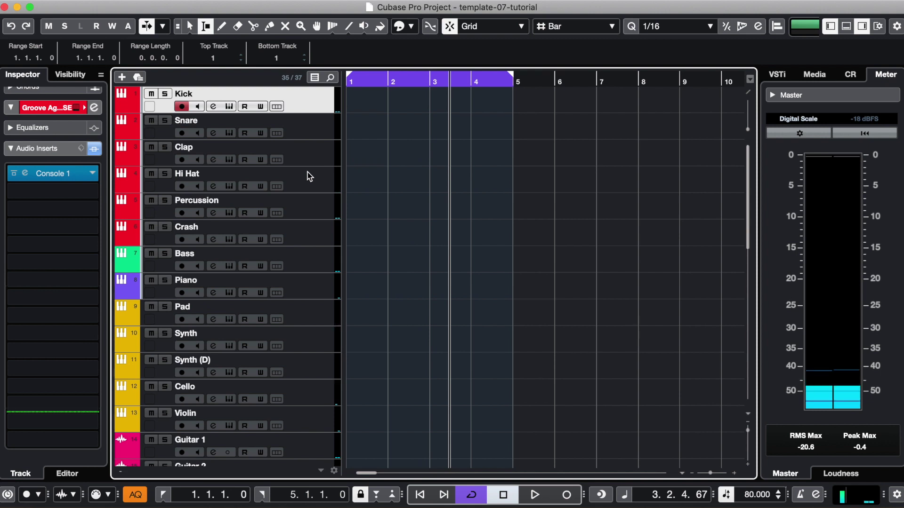
scroll(312, 246, down, 10)
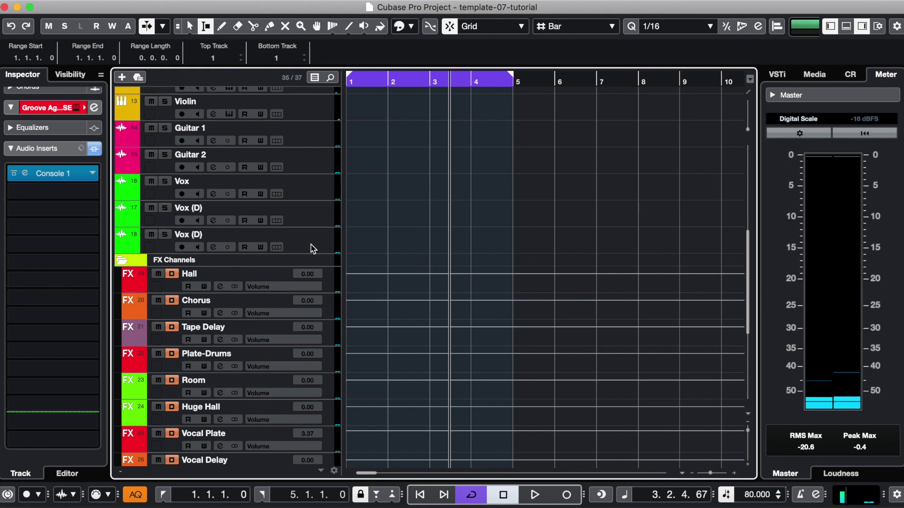
- Set the Spring Mono Left FX channel volume to 3.65, then return to the top of the track list
scroll(313, 248, down, 6)
scroll(313, 248, down, 2)
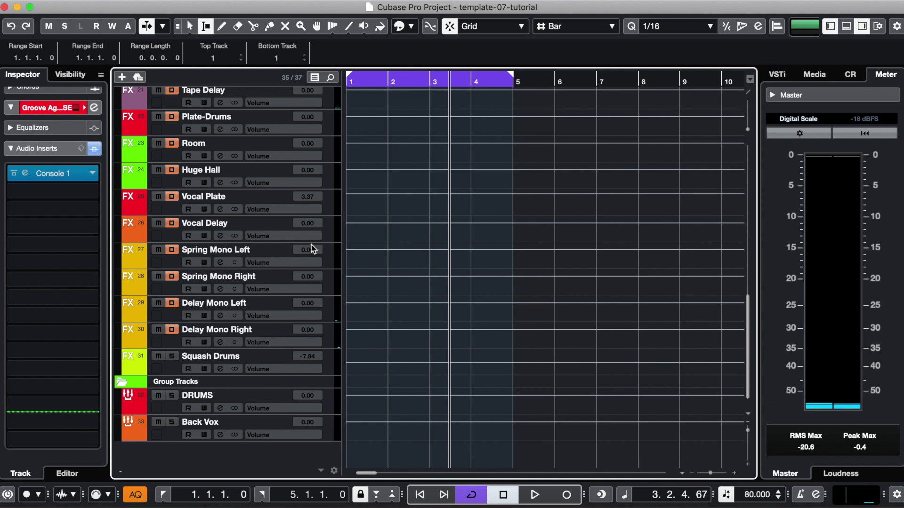
scroll(313, 248, up, 3)
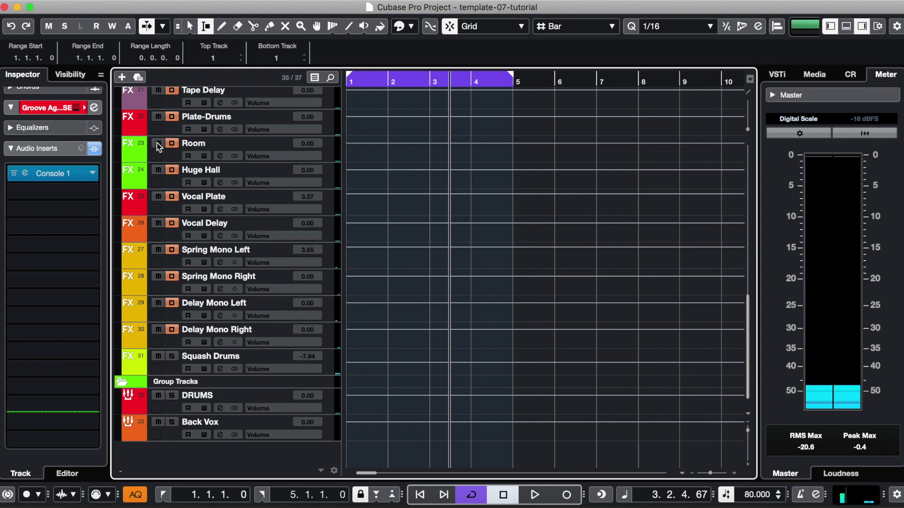
scroll(155, 153, up, 15)
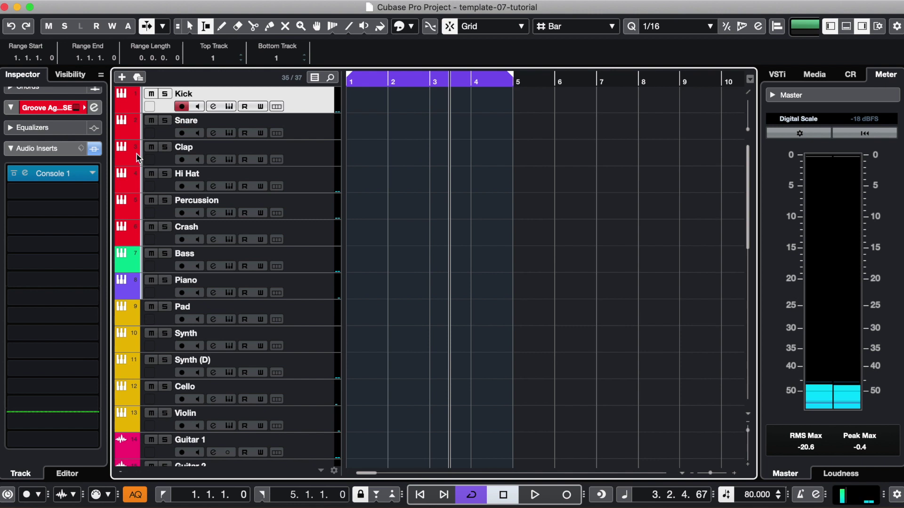
- Make the Input/Output Channels visible in the track list
click(70, 75)
click(28, 96)
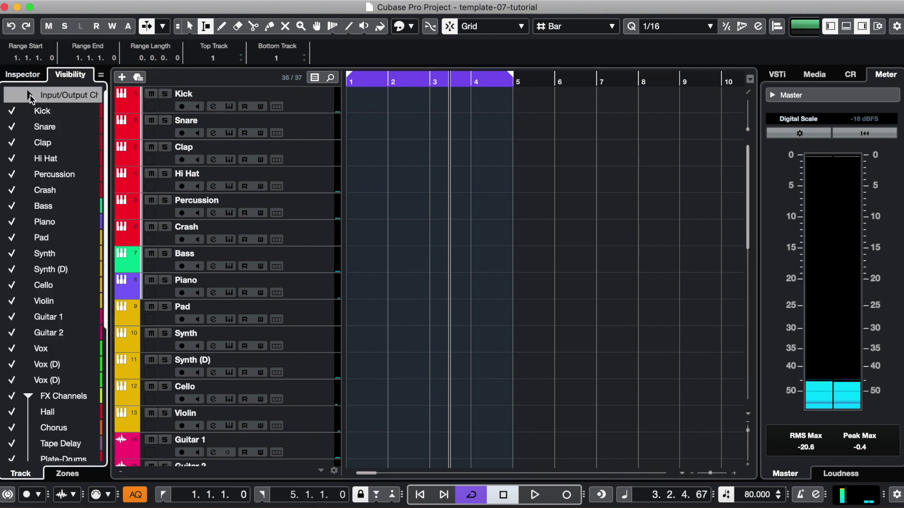
click(11, 95)
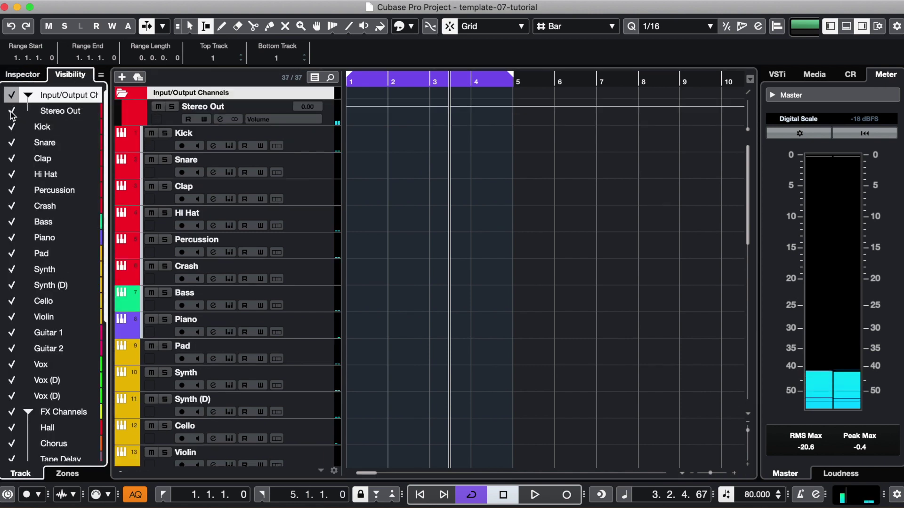
- Select Stereo Out and open its TDRLimiter6GE insert editor
click(172, 118)
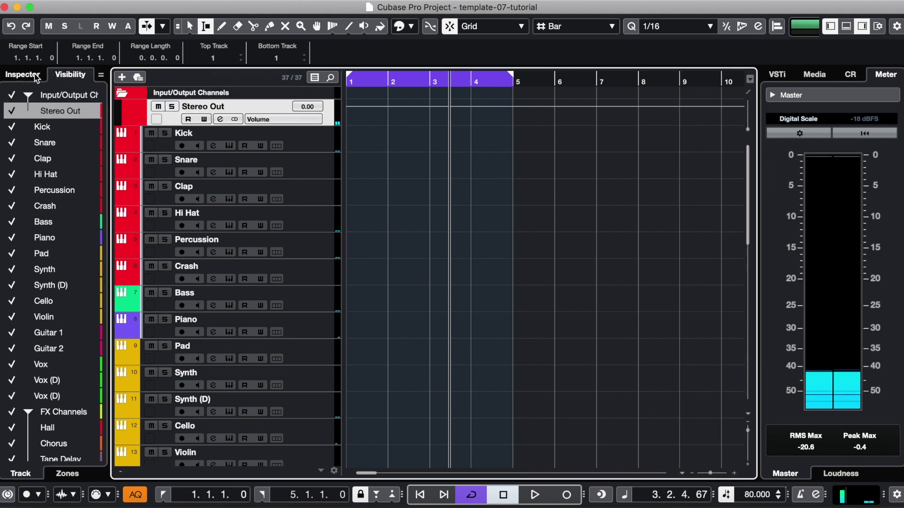
click(26, 77)
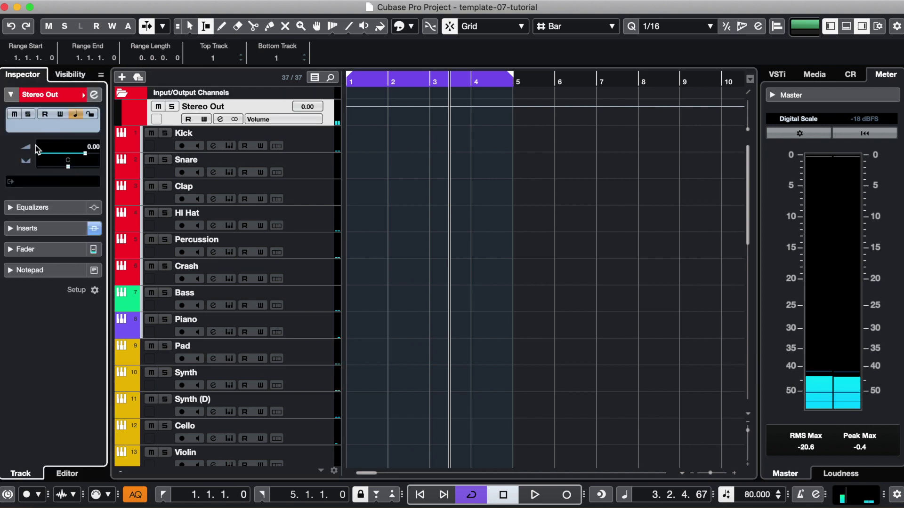
click(34, 230)
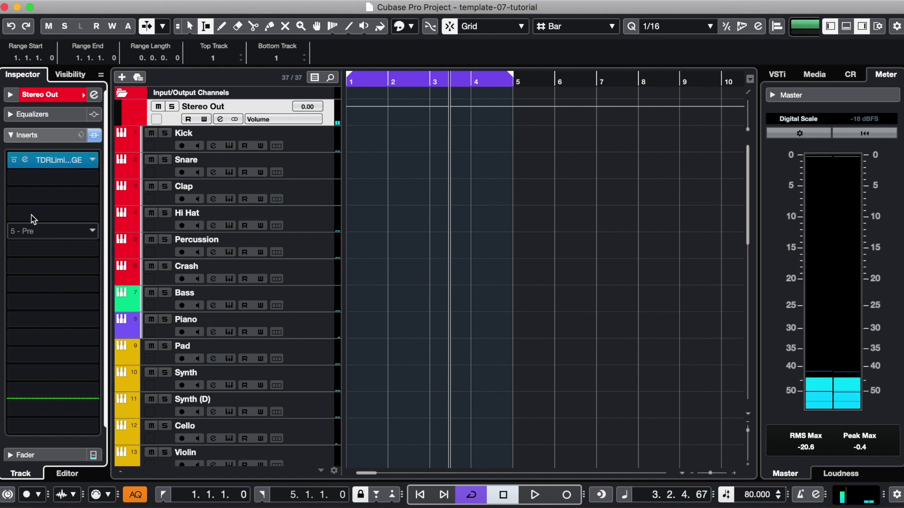
click(29, 165)
double_click(28, 165)
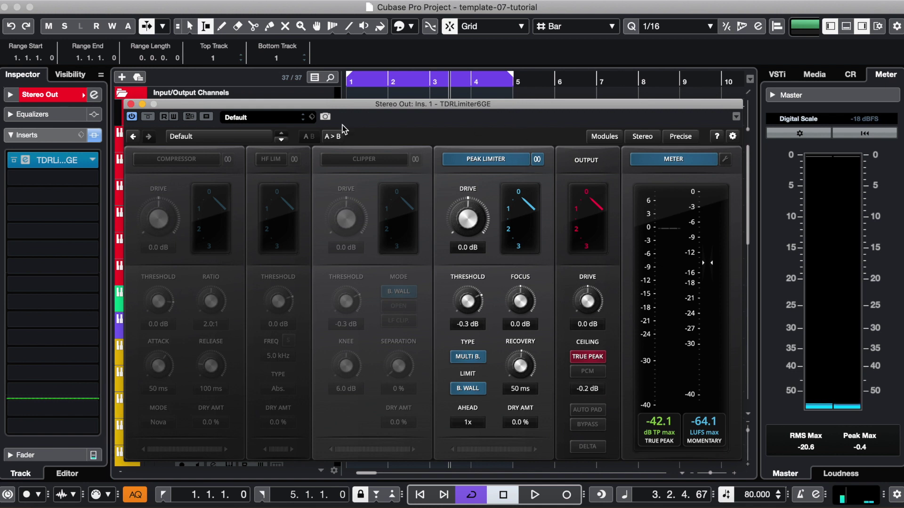
- Turn on the limiter's Compressor and Clipper, set Clipper drive to 0.4 dB, and close it
click(179, 163)
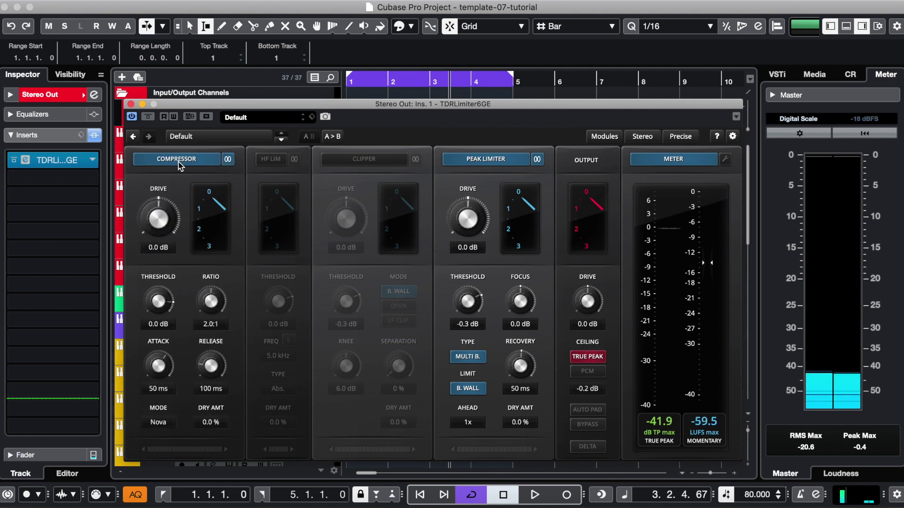
click(365, 160)
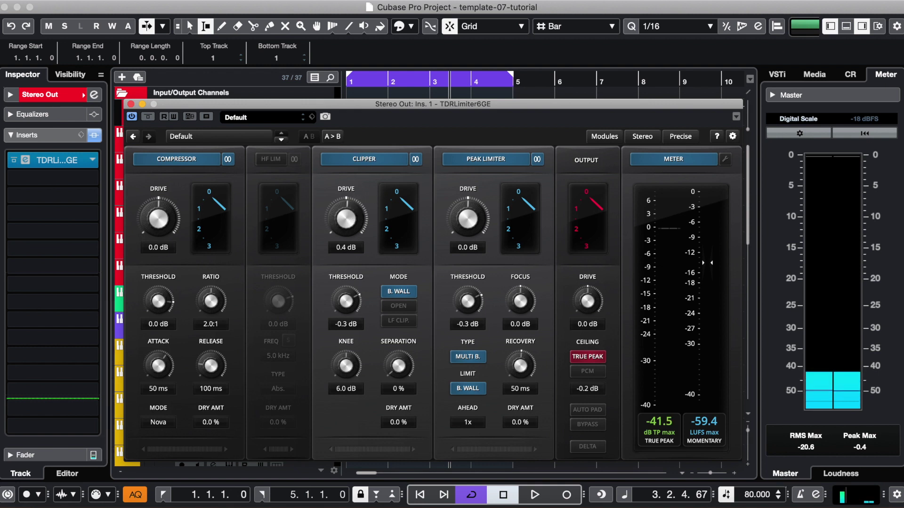
drag(352, 215, 352, 210)
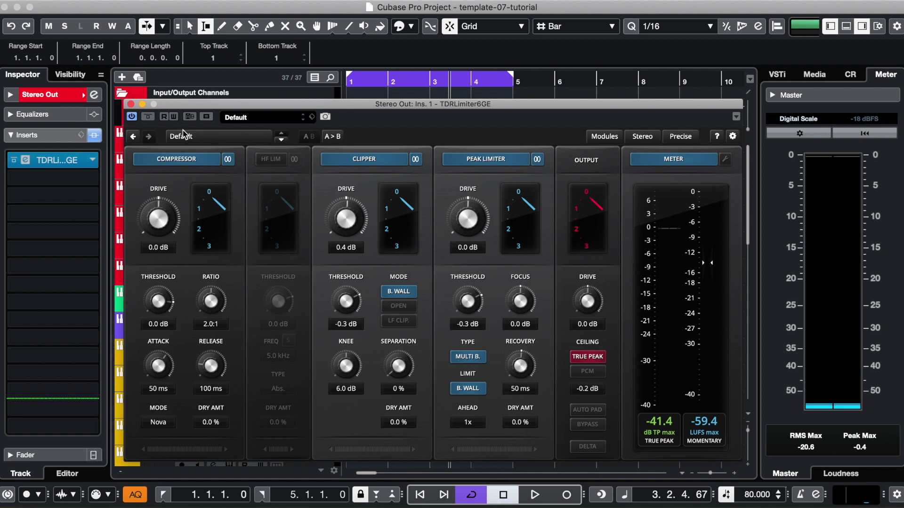
click(131, 104)
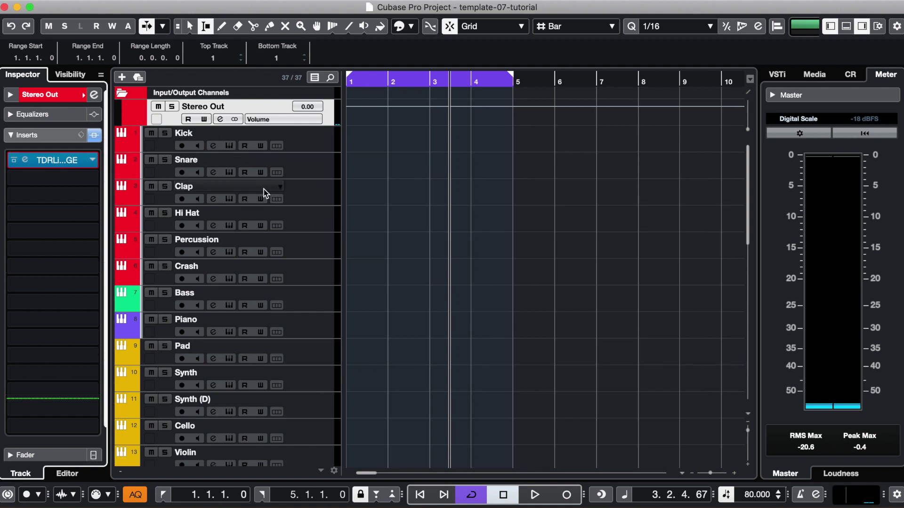